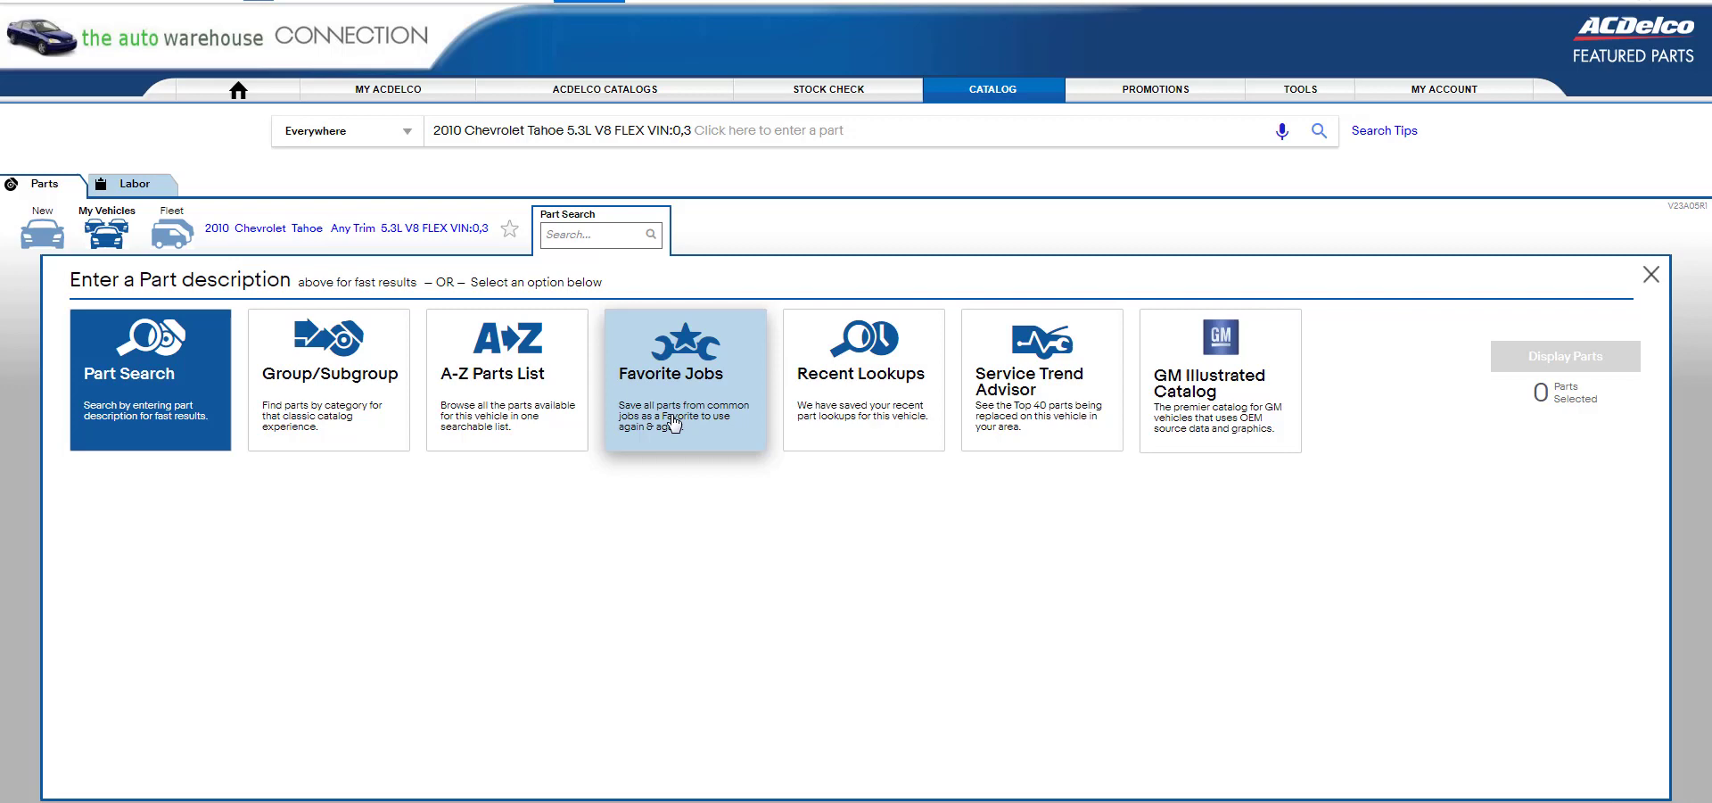
Review the saved favorite jobs and reselect the 2010 Chevrolet Tahoe 5.3L V8 FLEX from the previous vehicles
click(675, 424)
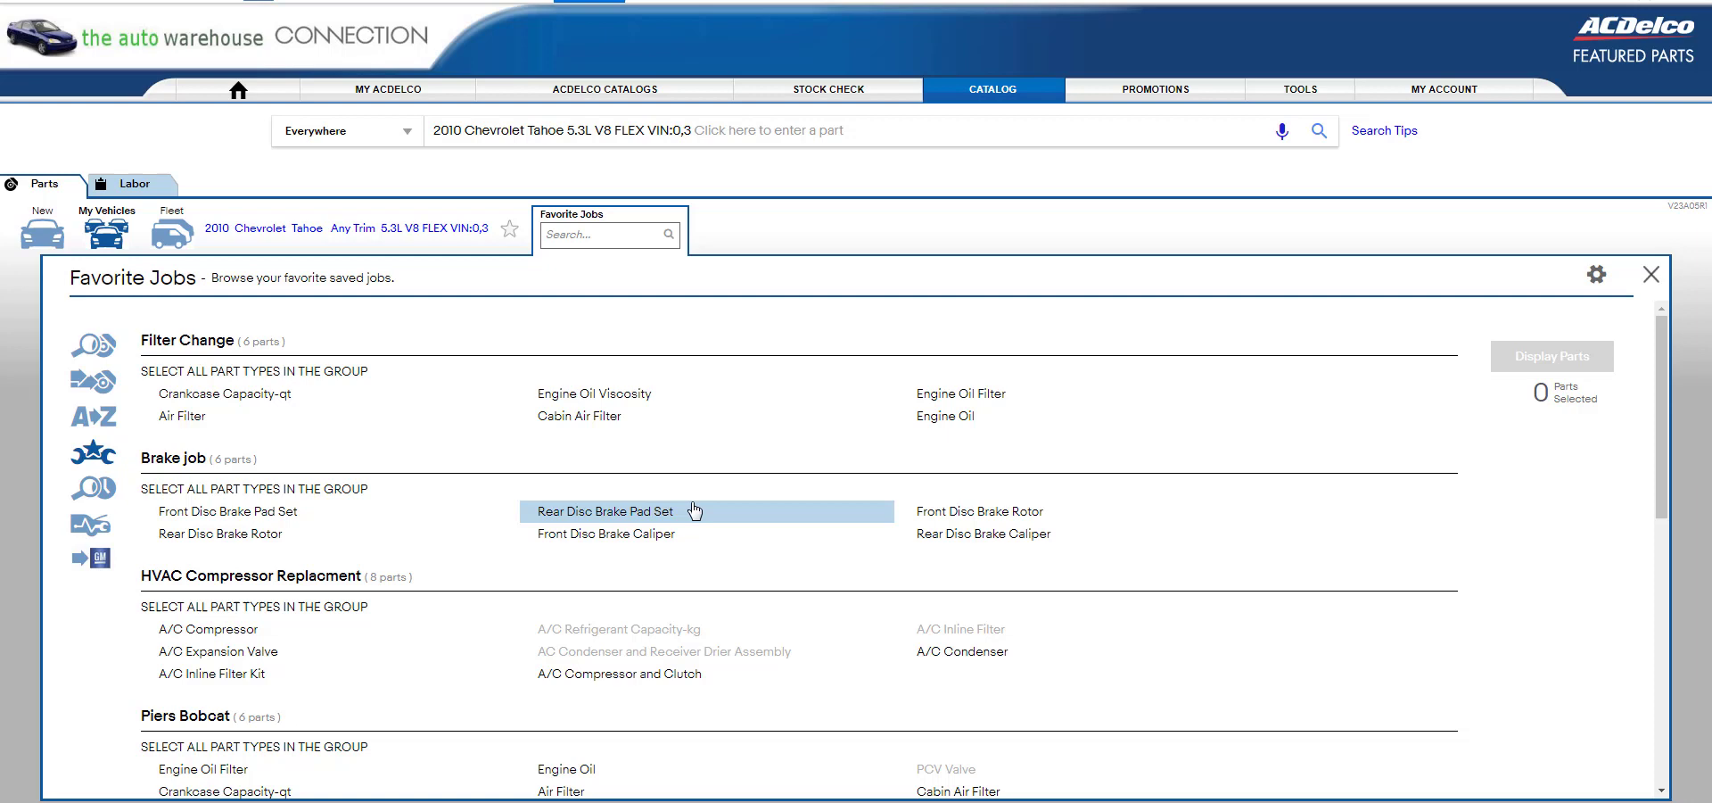
click(114, 243)
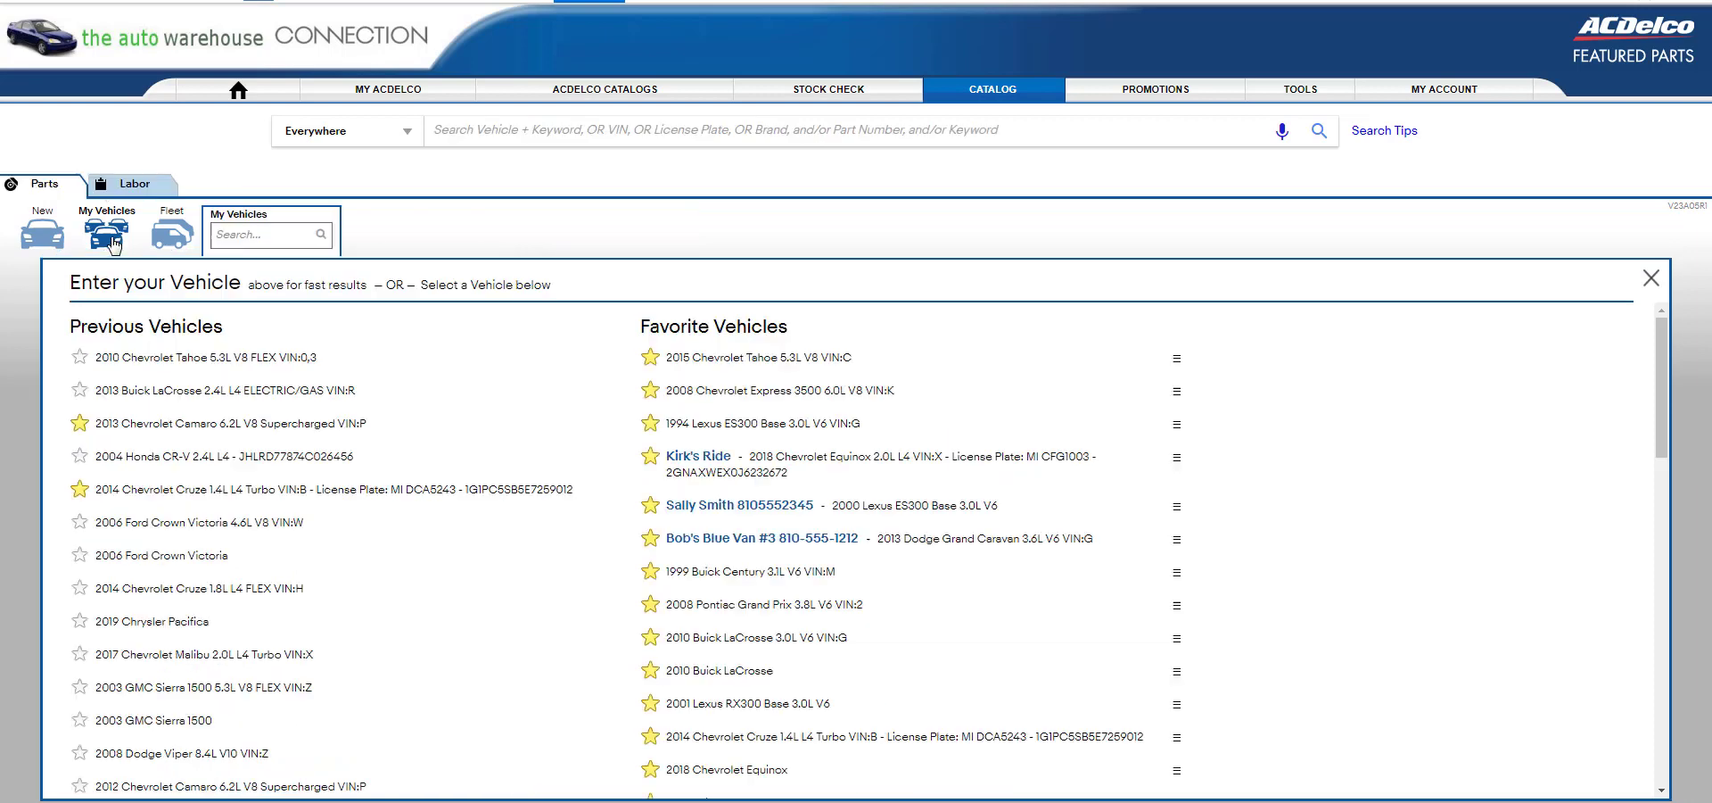
click(195, 359)
Search the part descriptions and select Front Disc Brake Pad Set, Front Disc Brake Rotor and Front Disc Brake Caliper
text(padsg)
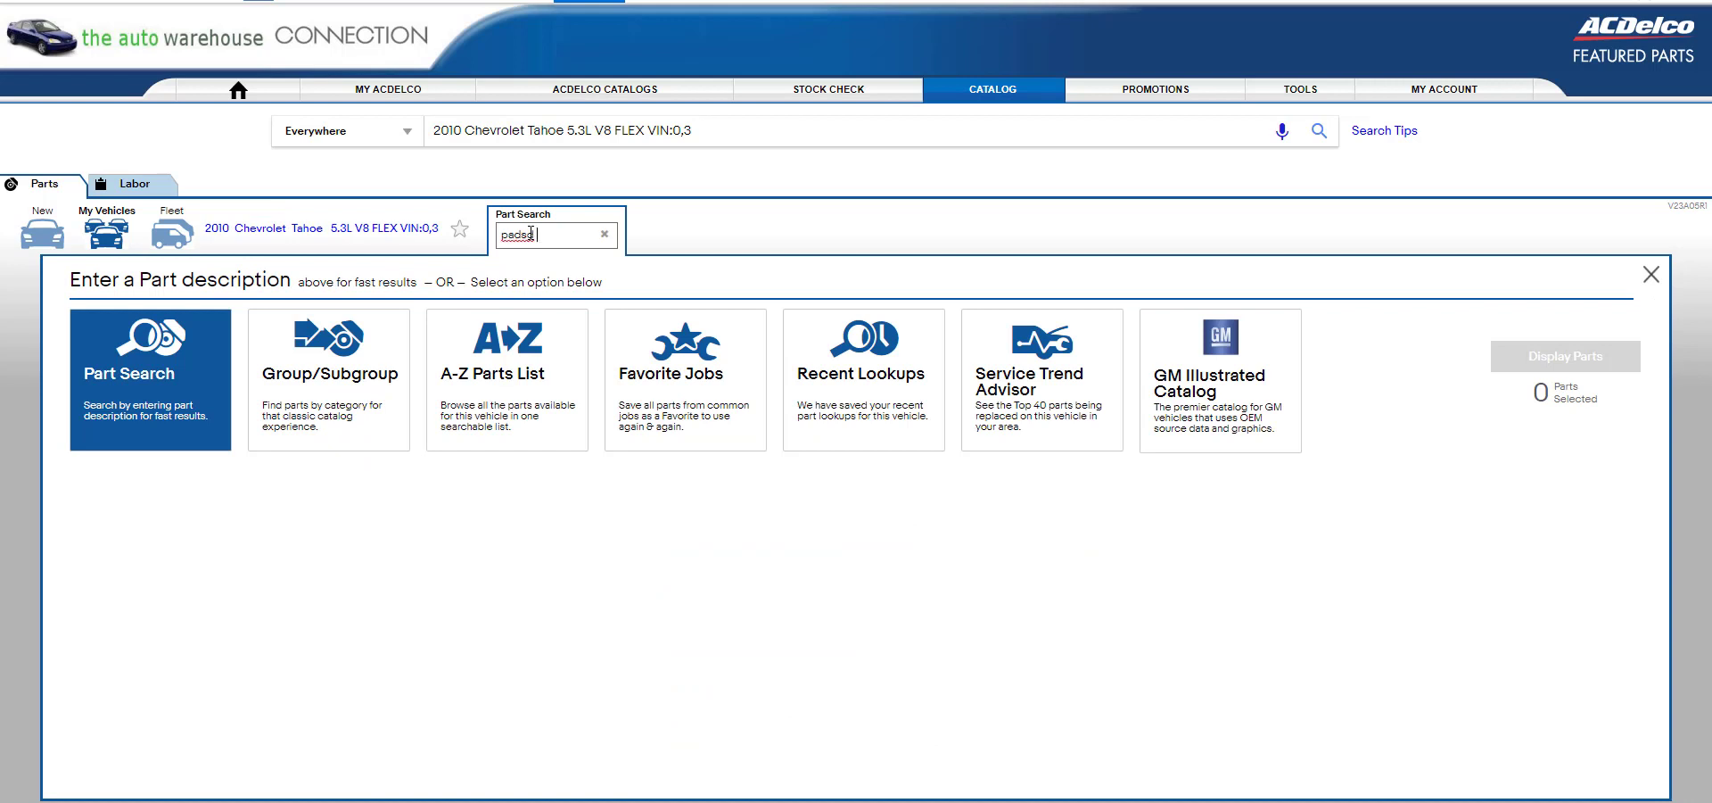
key(BackSpace)
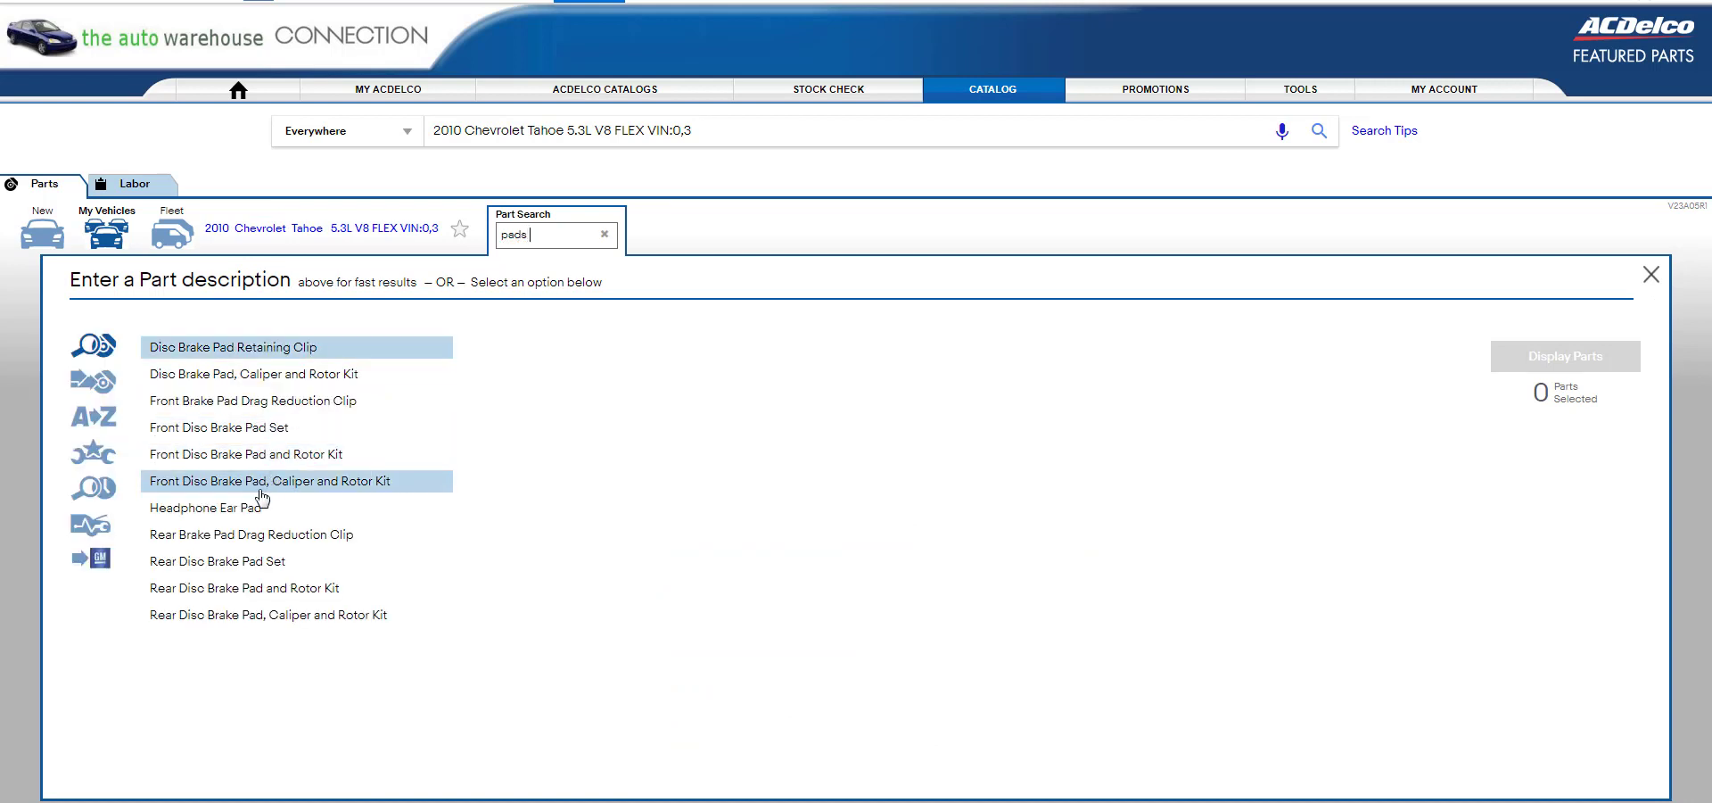
click(290, 424)
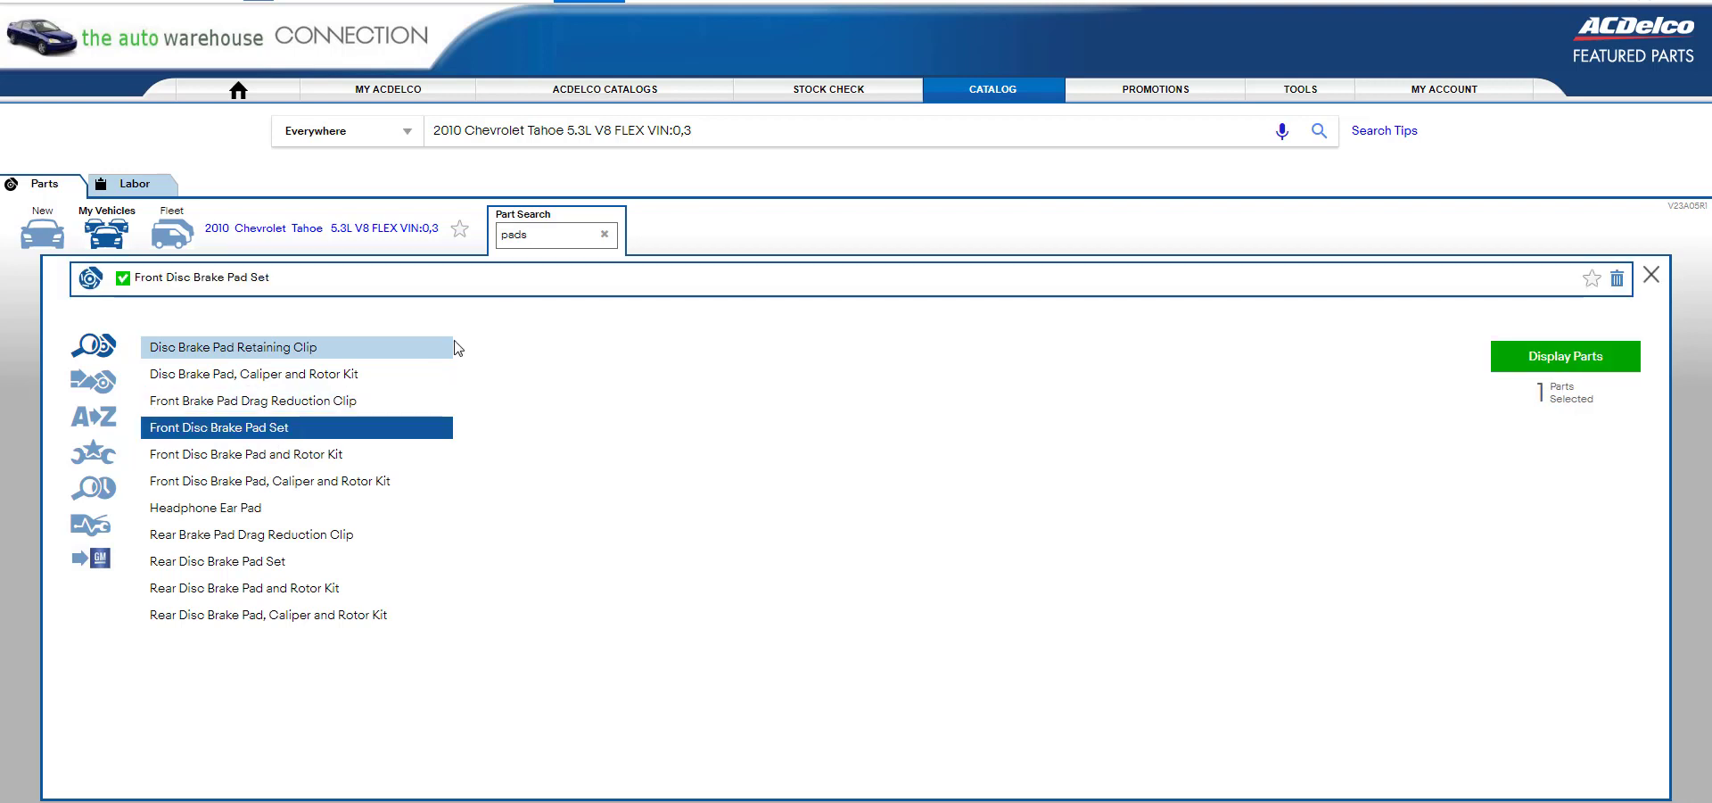
click(276, 455)
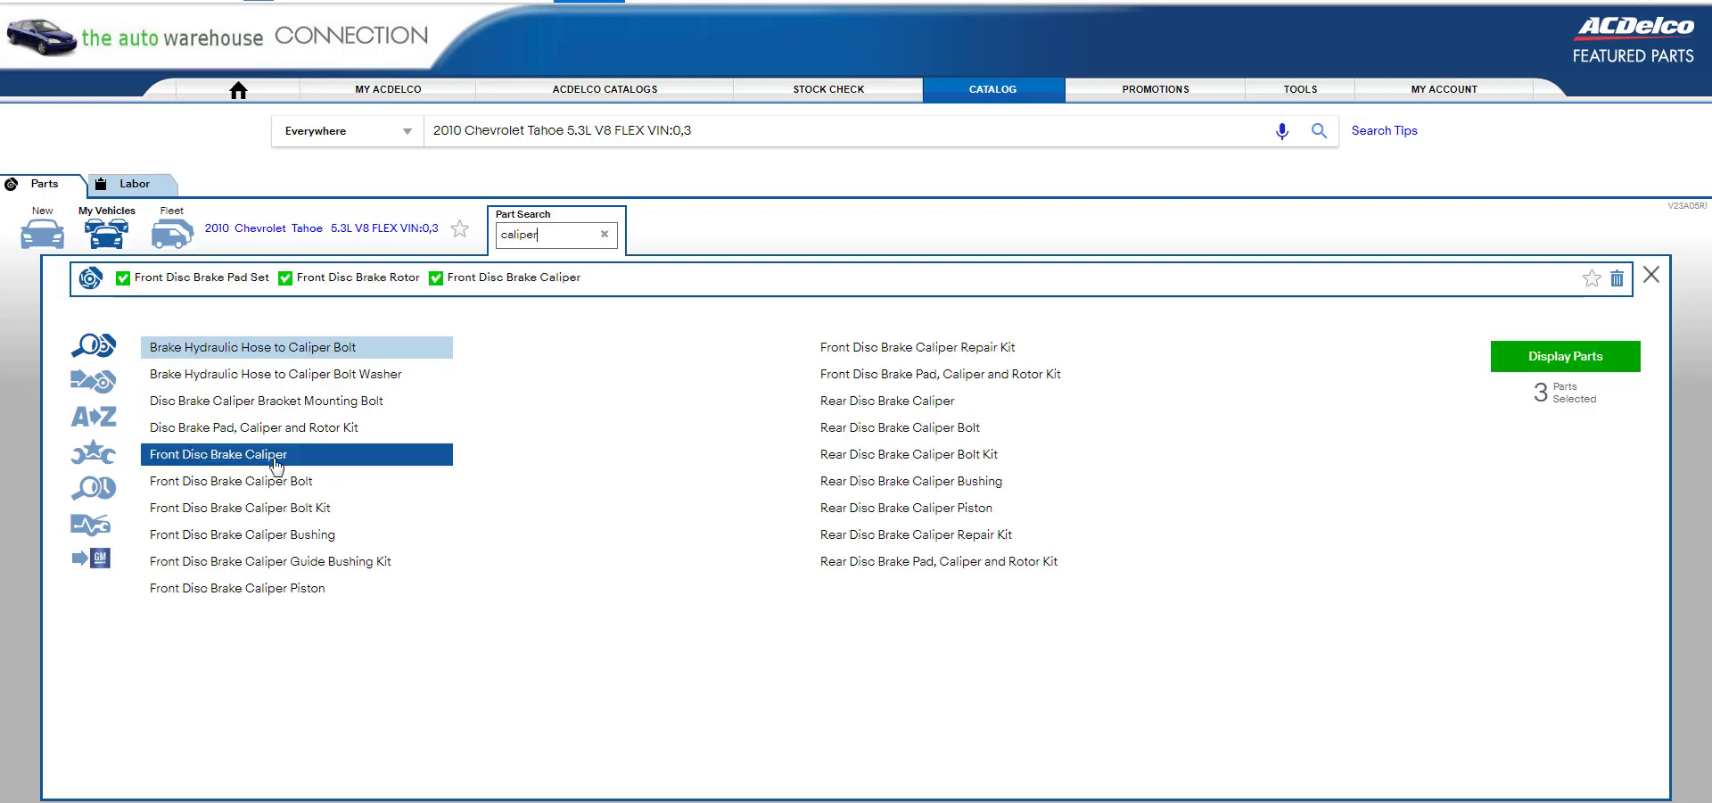
Save the selected part types as a favorite job named Front Brake Job
click(1593, 280)
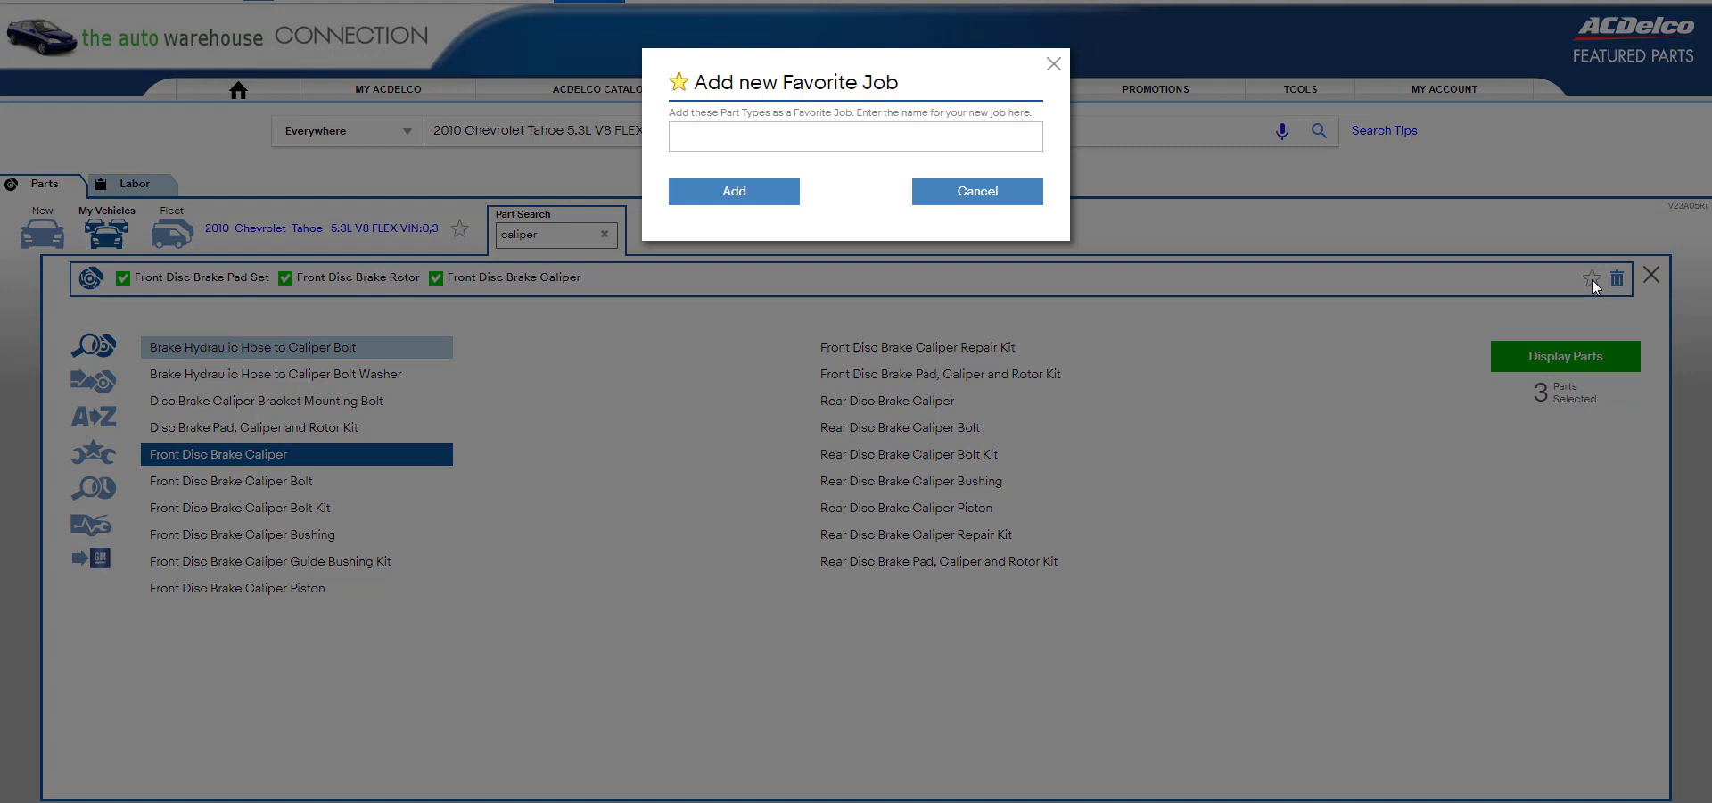
text(Front Brake Job)
click(731, 196)
Open the favorite jobs, and clear and reselect all part types in the Front Brake Job group
click(106, 459)
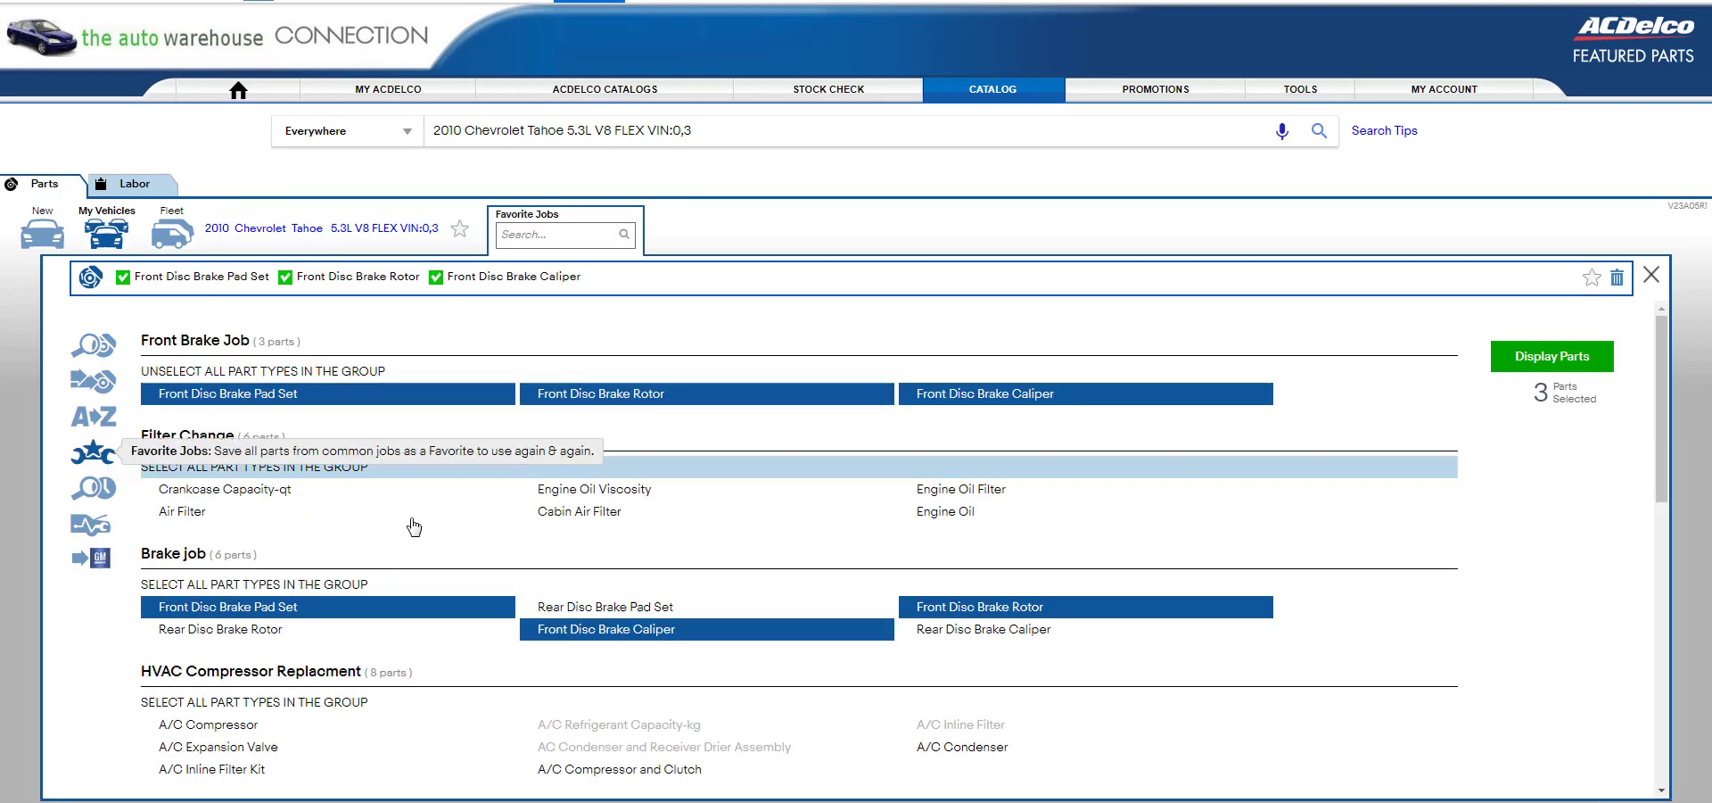
click(255, 377)
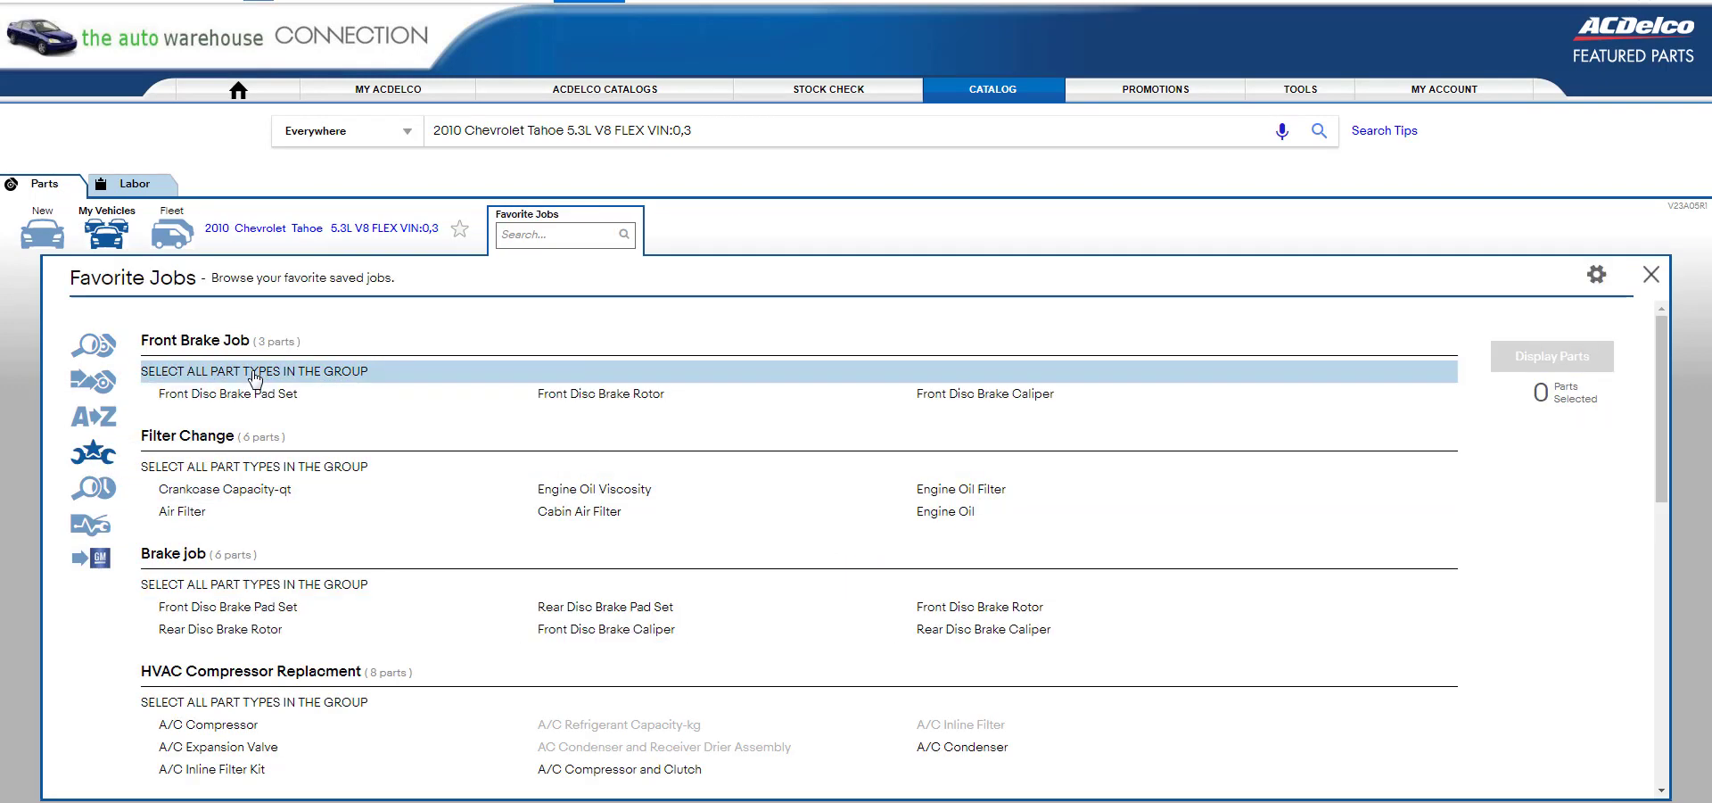
click(256, 377)
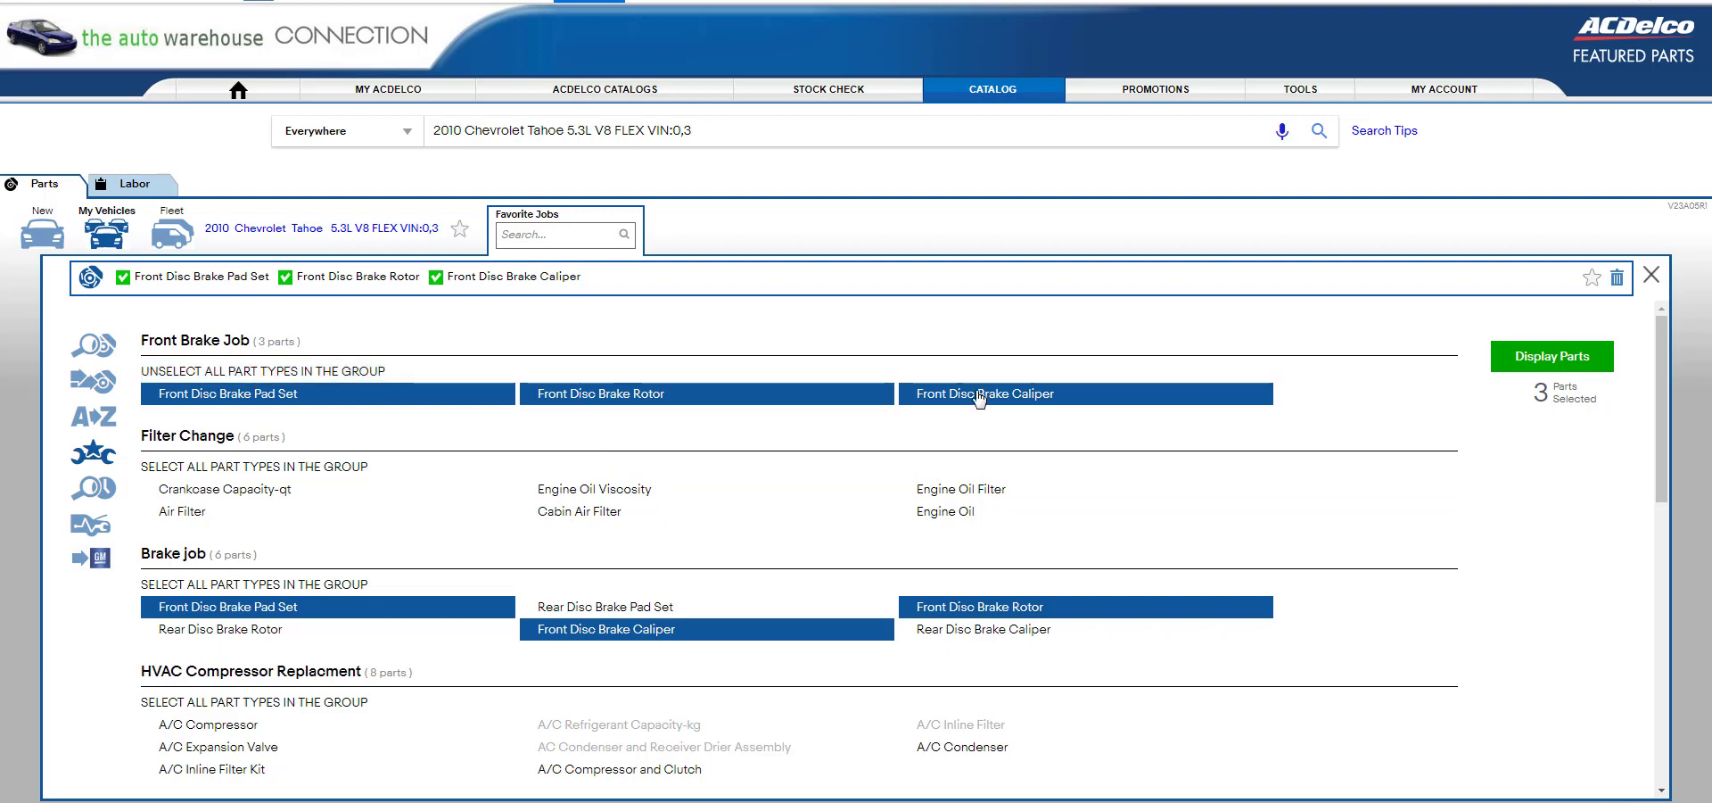
Deselect and reselect Front Disc Brake Caliper in Front Brake Job, and display the catalog results for the selected part types
click(949, 398)
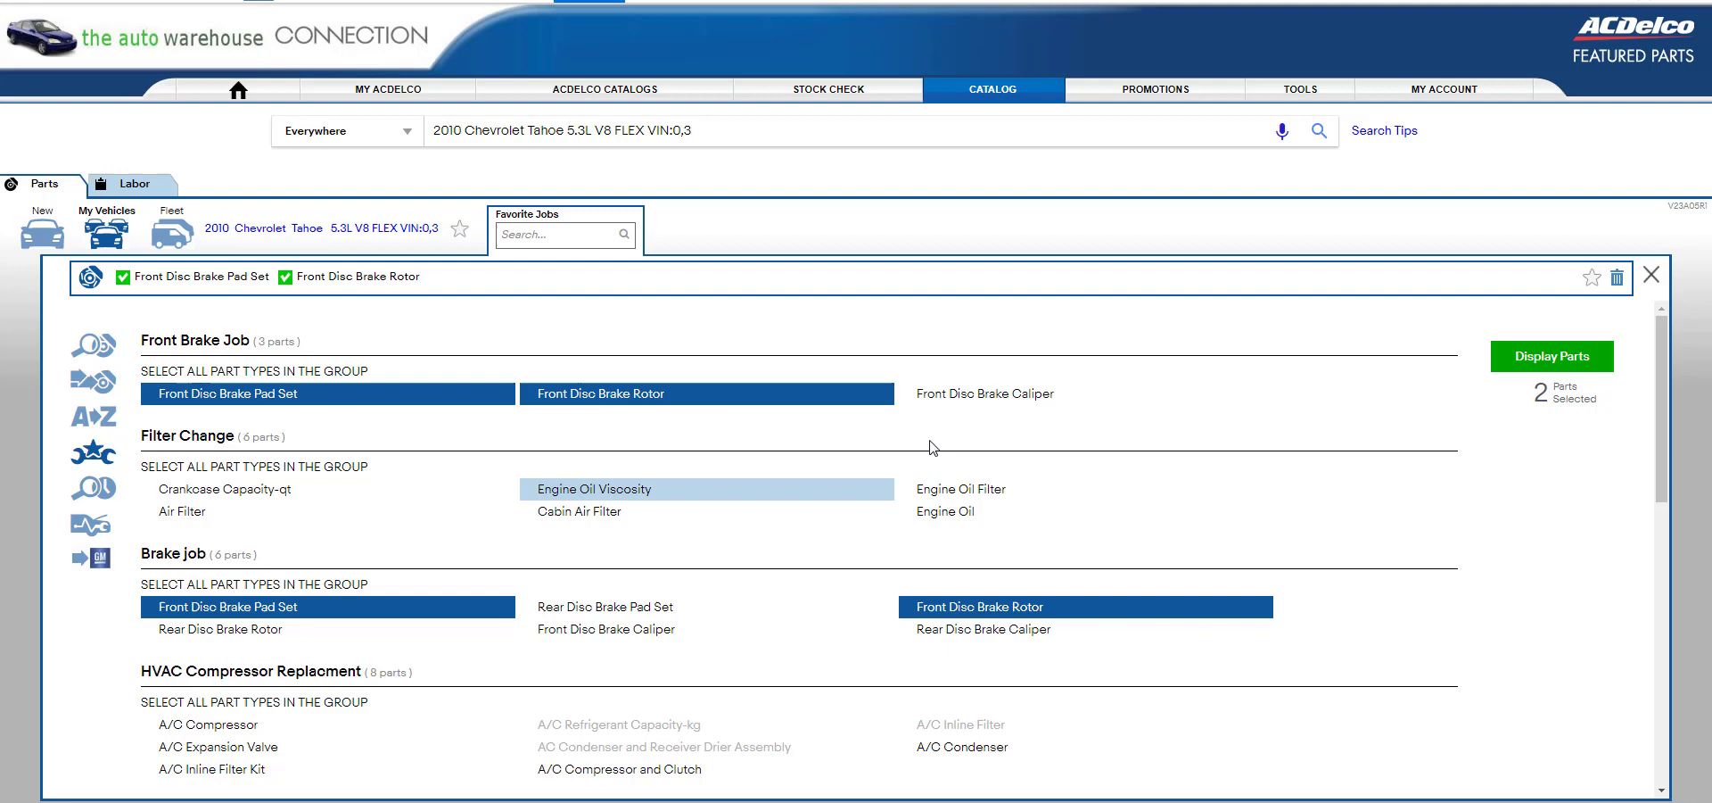
click(945, 397)
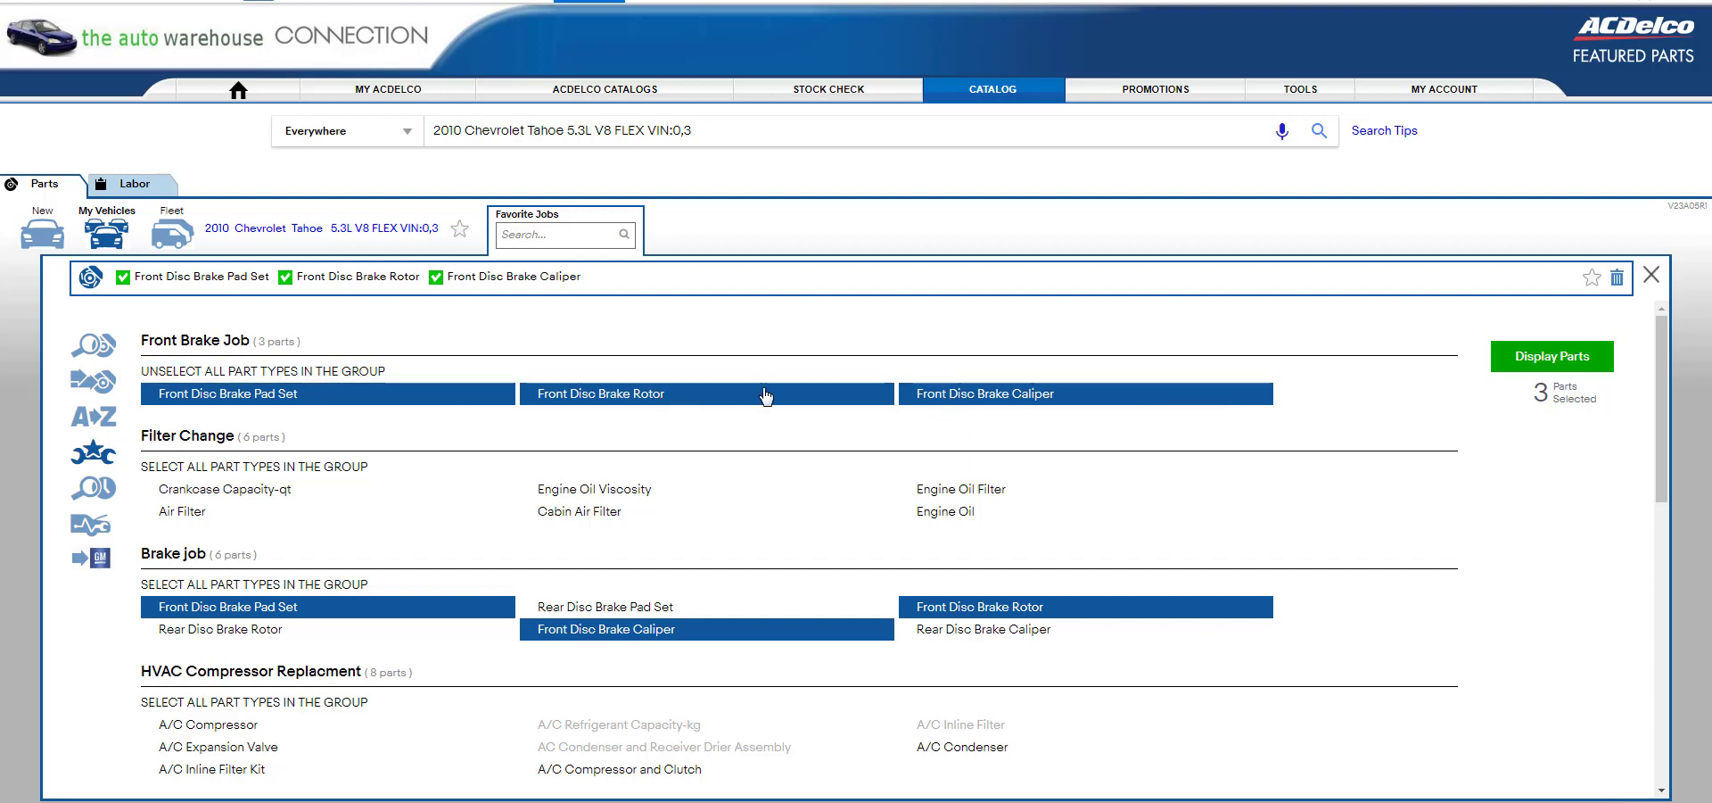
click(1549, 360)
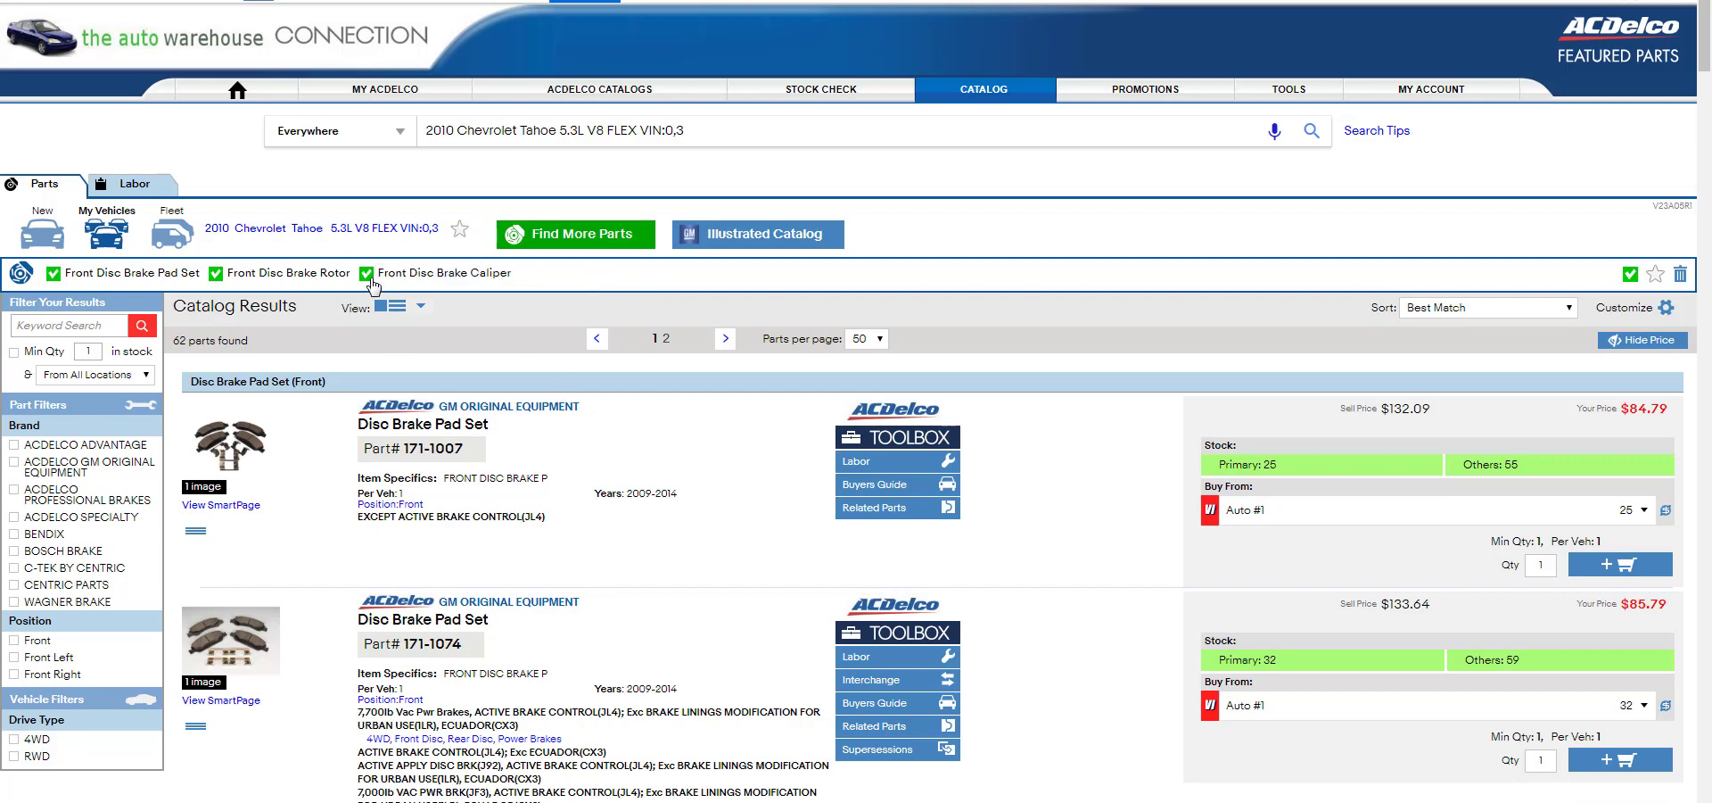
Limit the results to front disc brake pad sets by ACDELCO ADVANTAGE and add part 14D1367CH to the cart
click(229, 274)
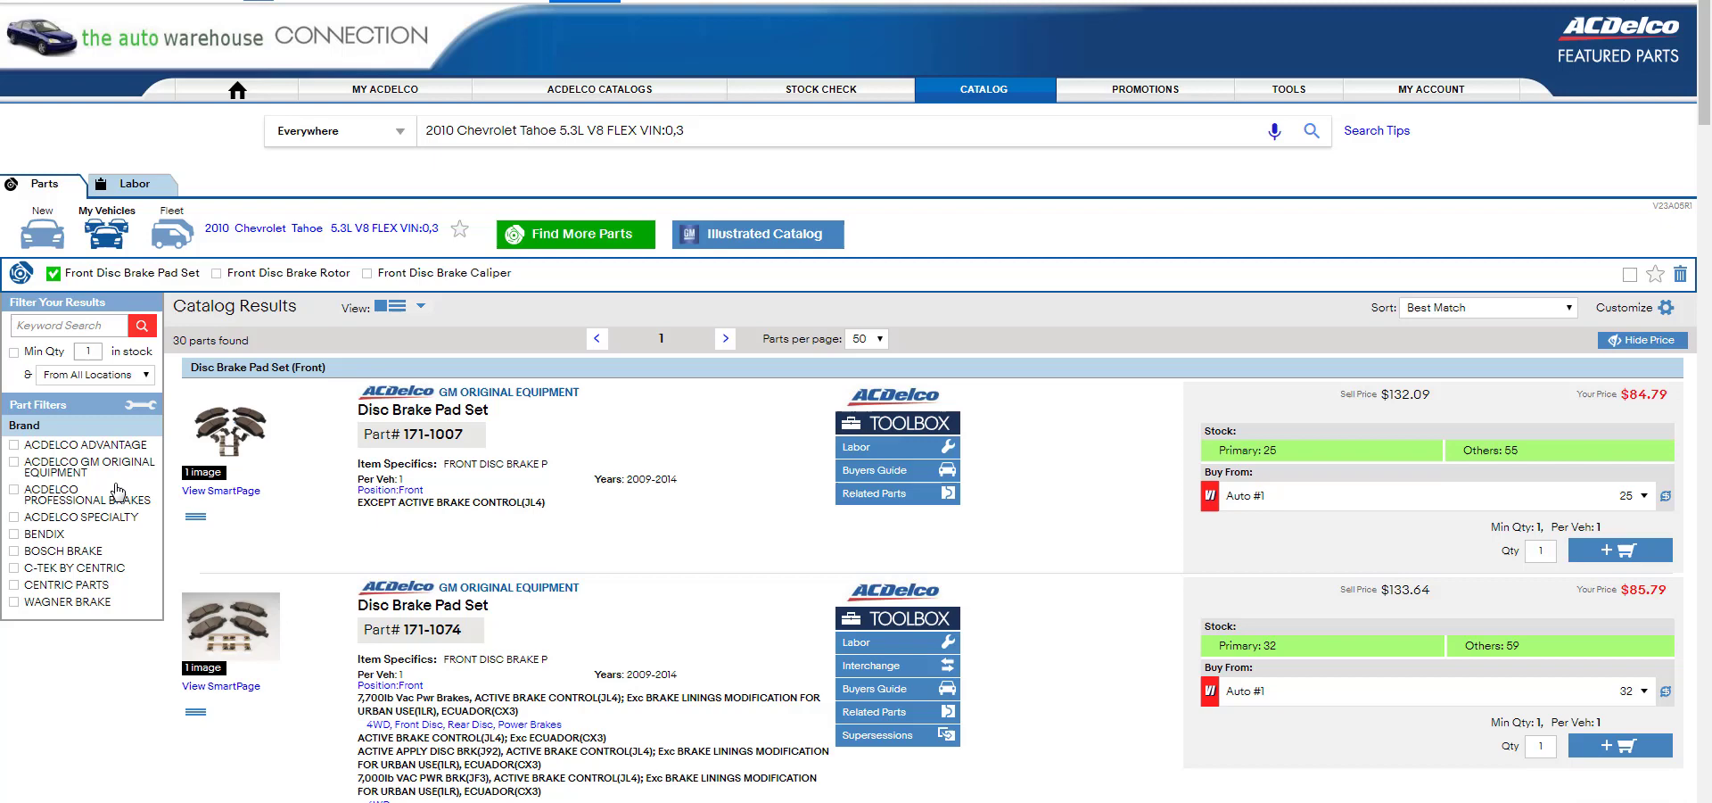
click(14, 444)
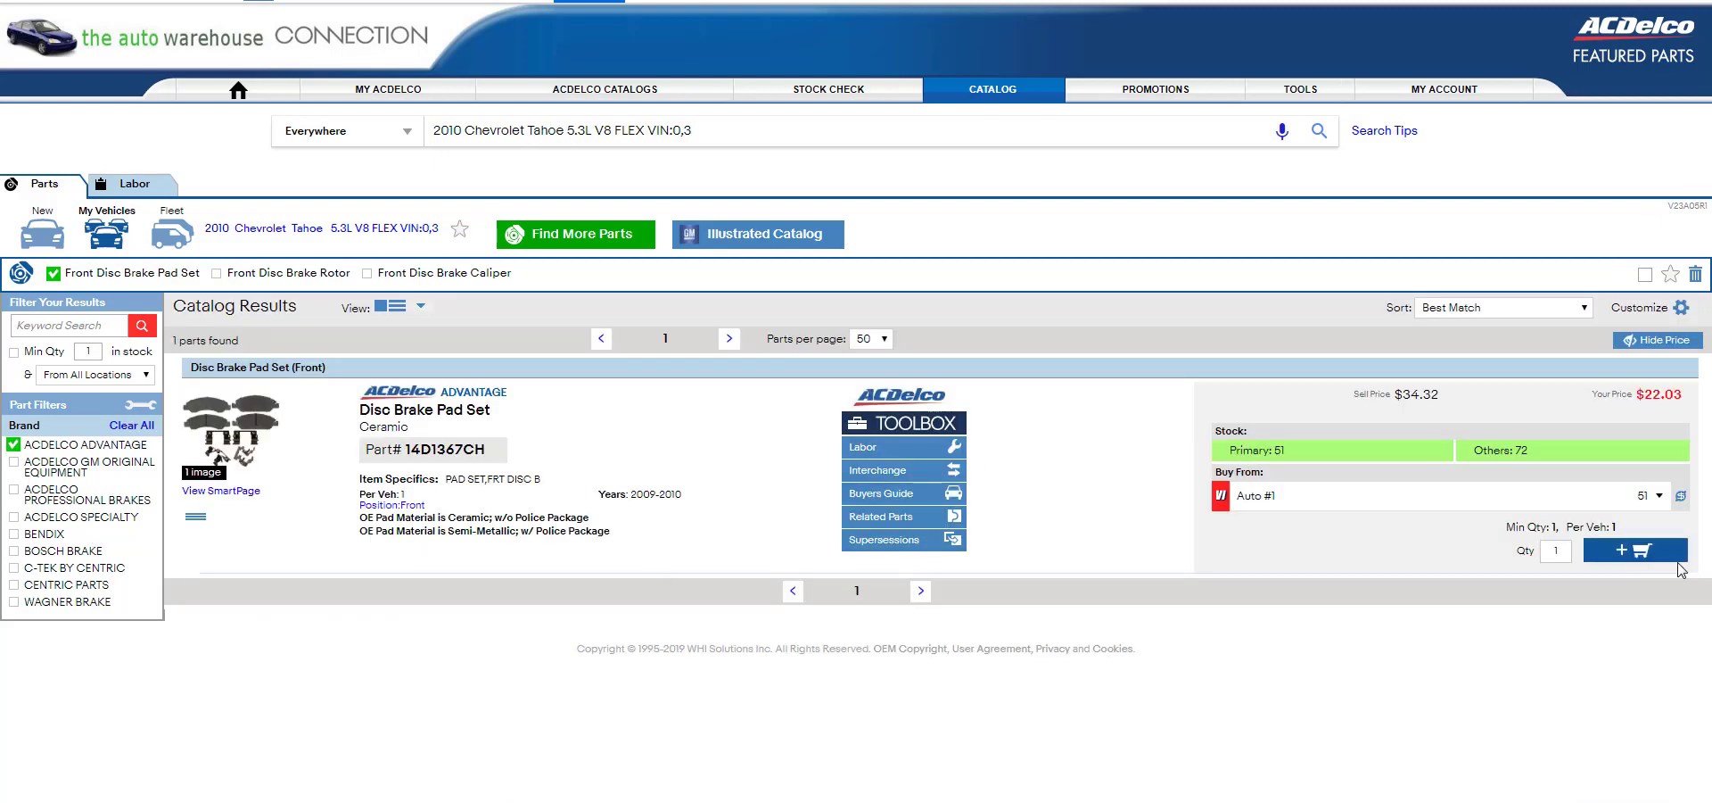
click(1618, 553)
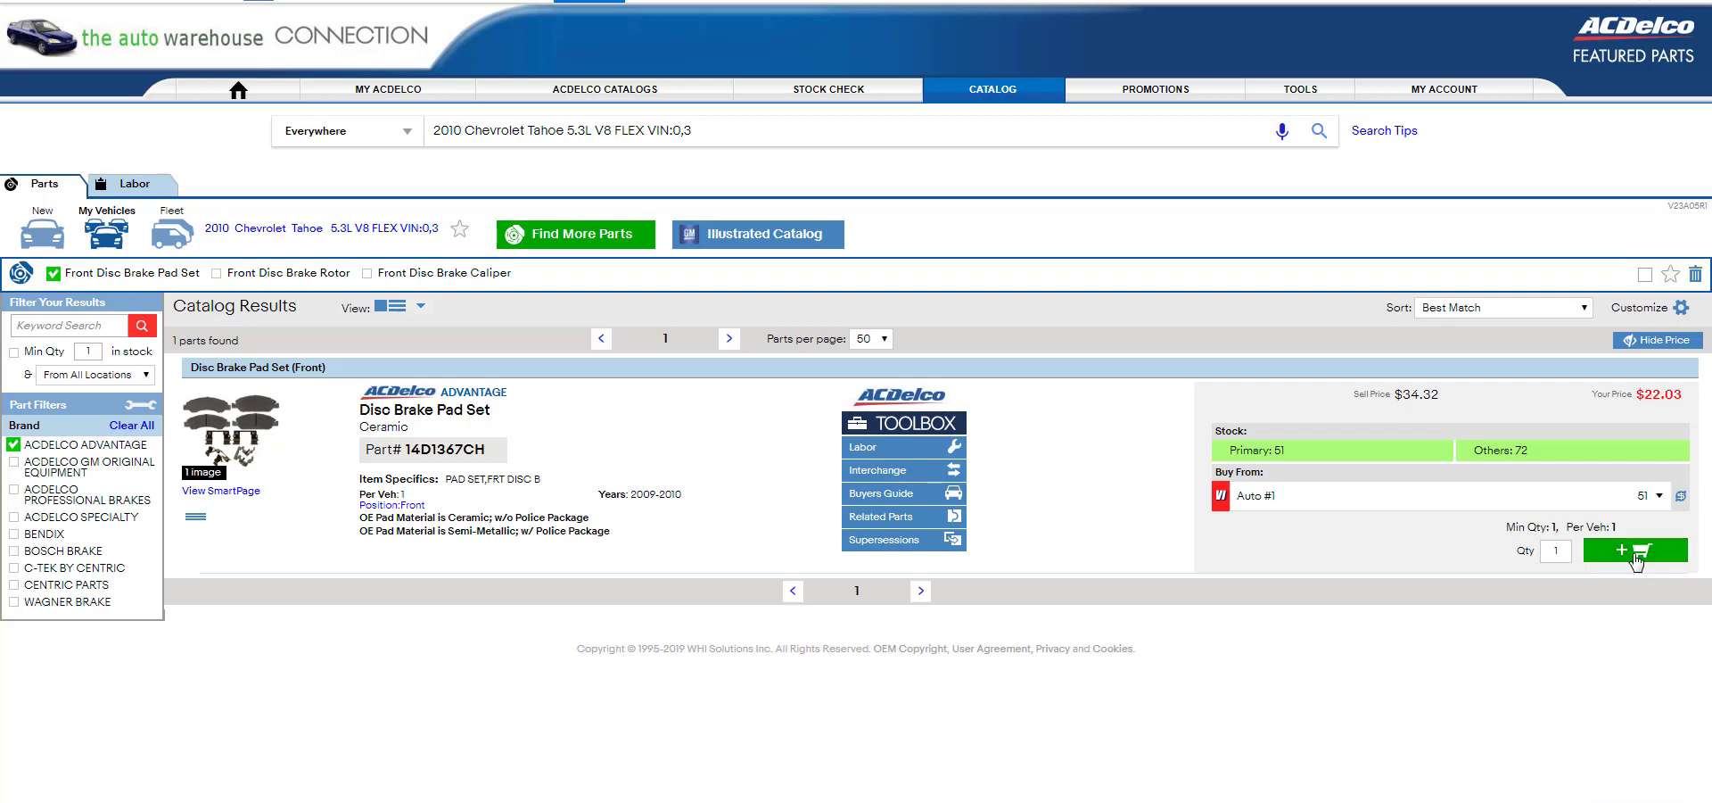
Limit the results to Front Right brake calipers by ACDELCO PROFESSIONAL BRAKES and add part 18FR2659 to the cart
click(366, 273)
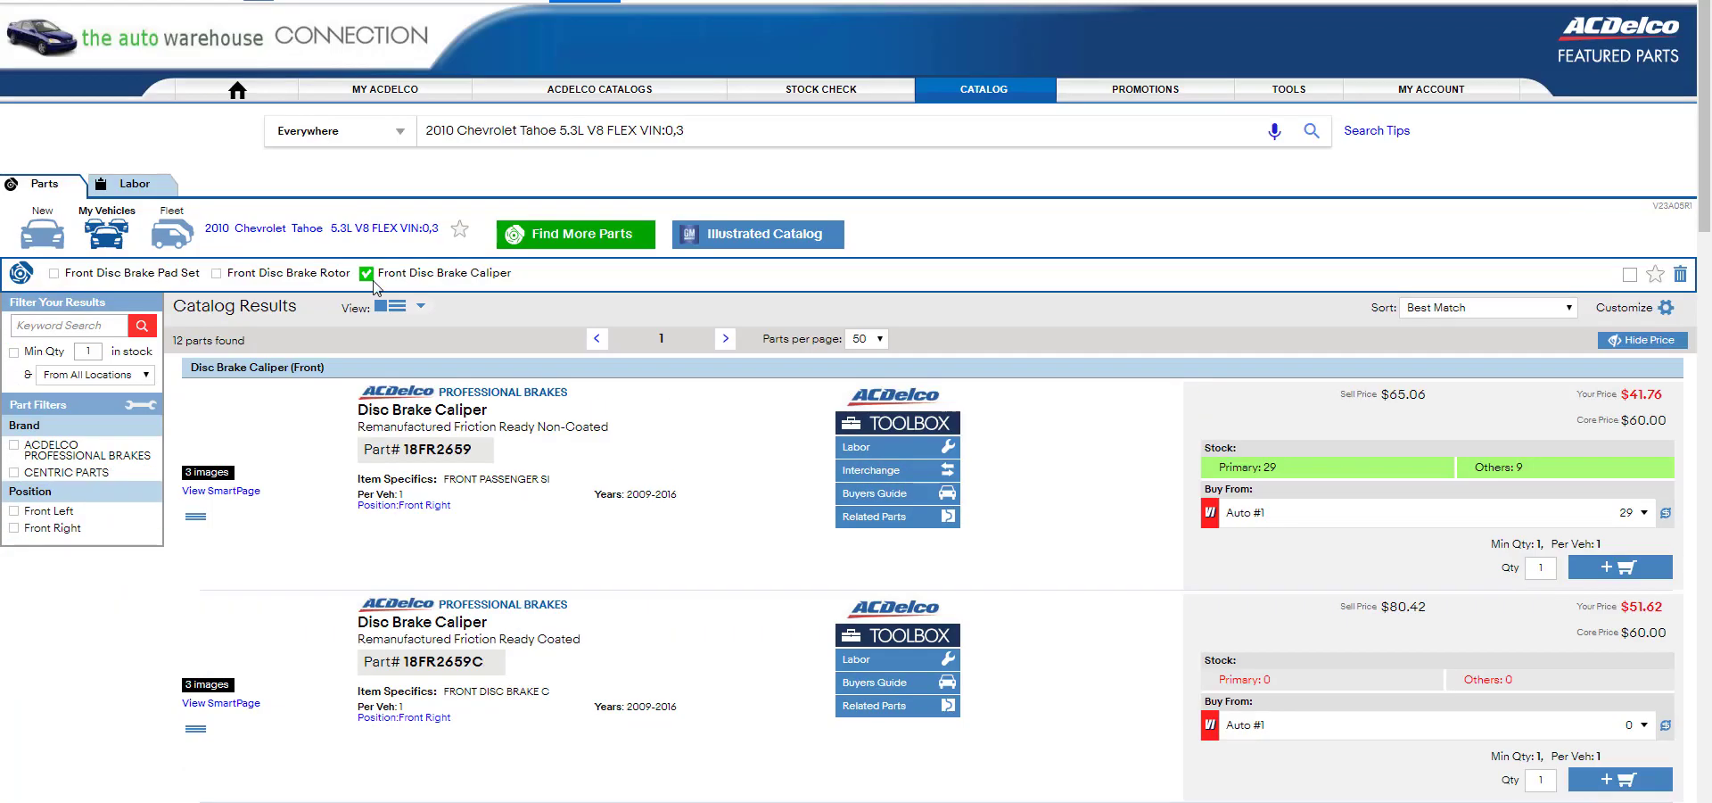
click(1600, 571)
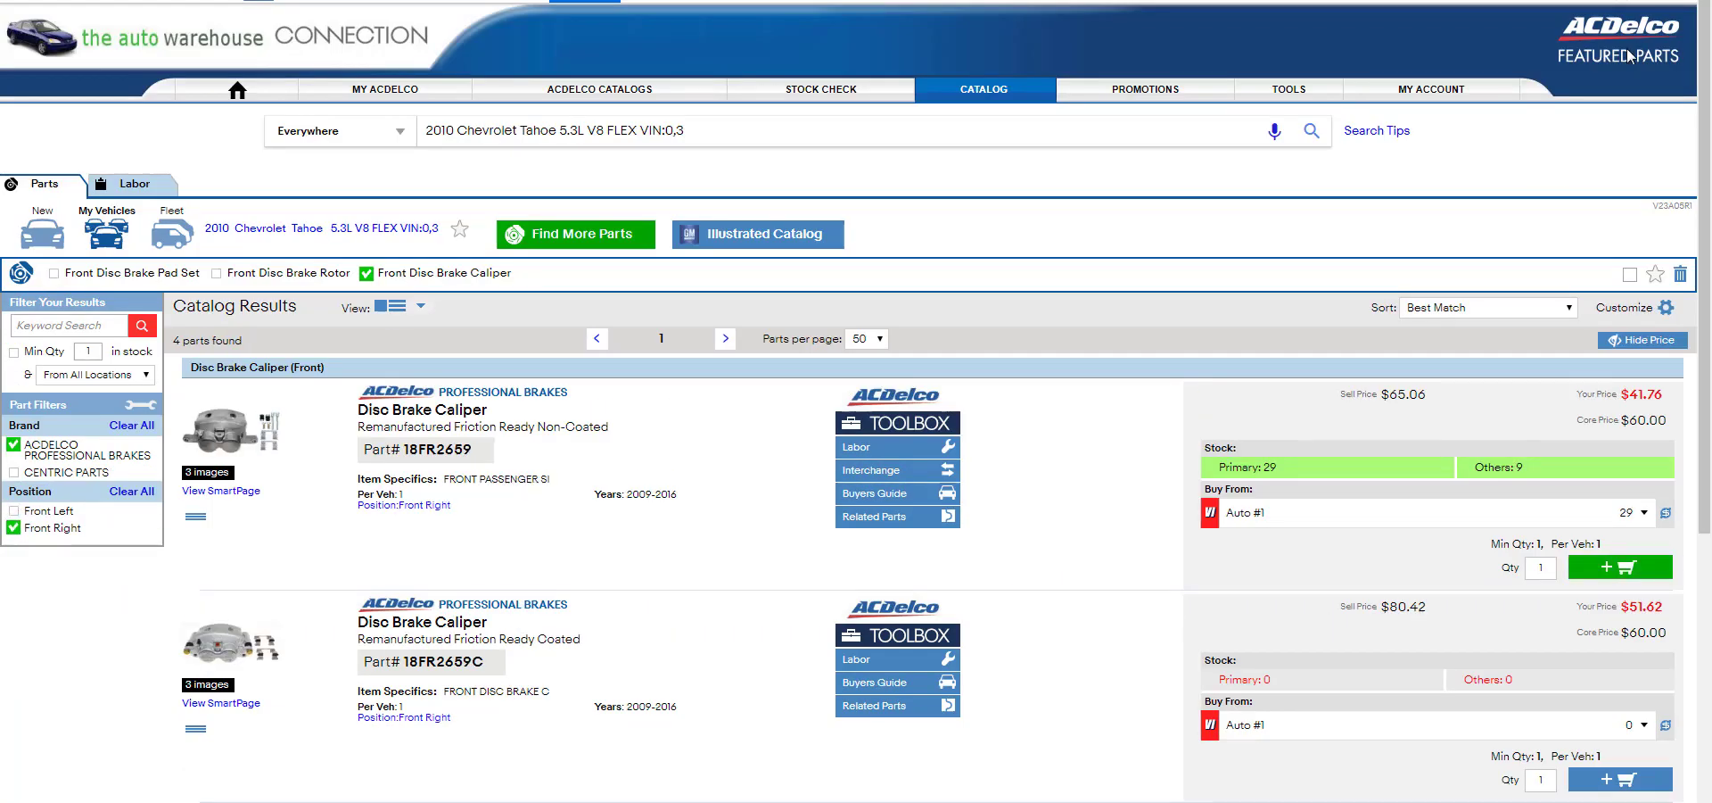
Review the parts in the cart and save the order under the name Front Brake Kit 2010 Tahoe
click(1649, 11)
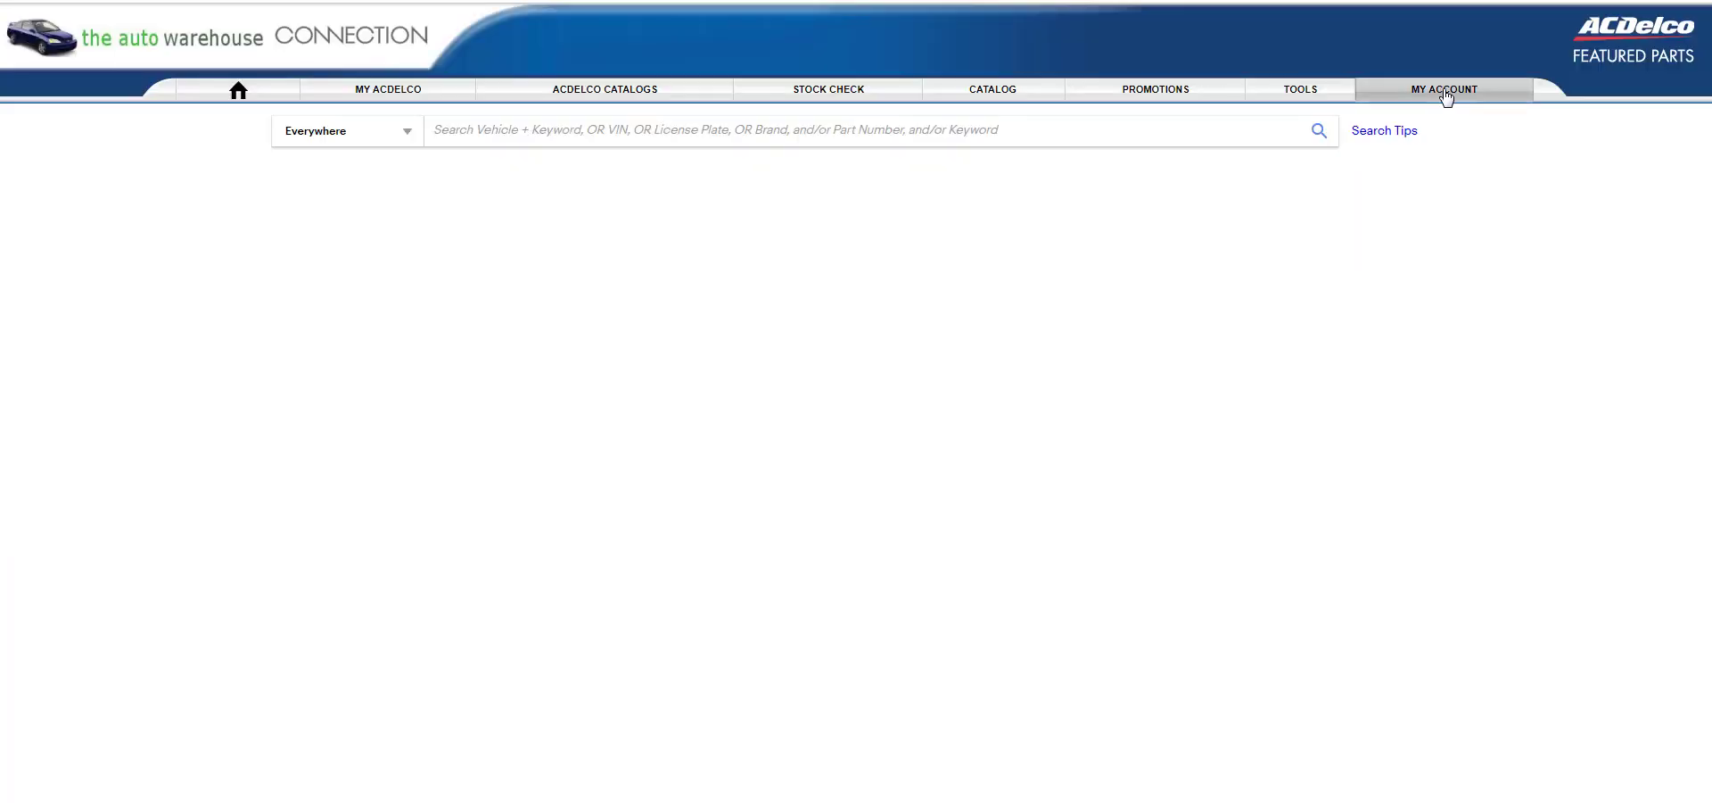
scroll(669, 450, down, 3)
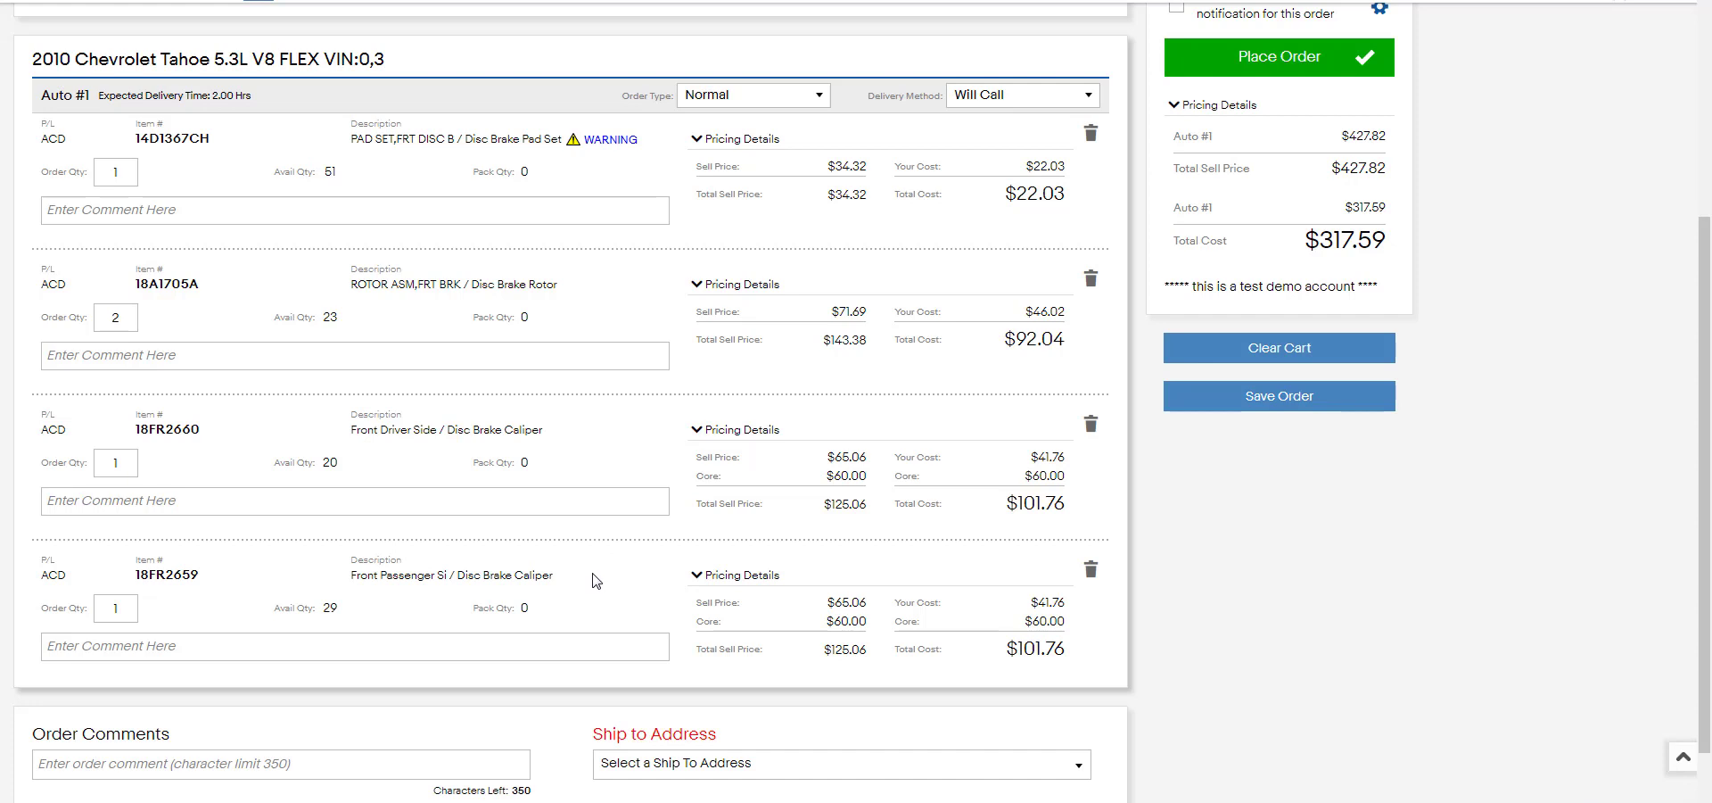
scroll(592, 580, up, 2)
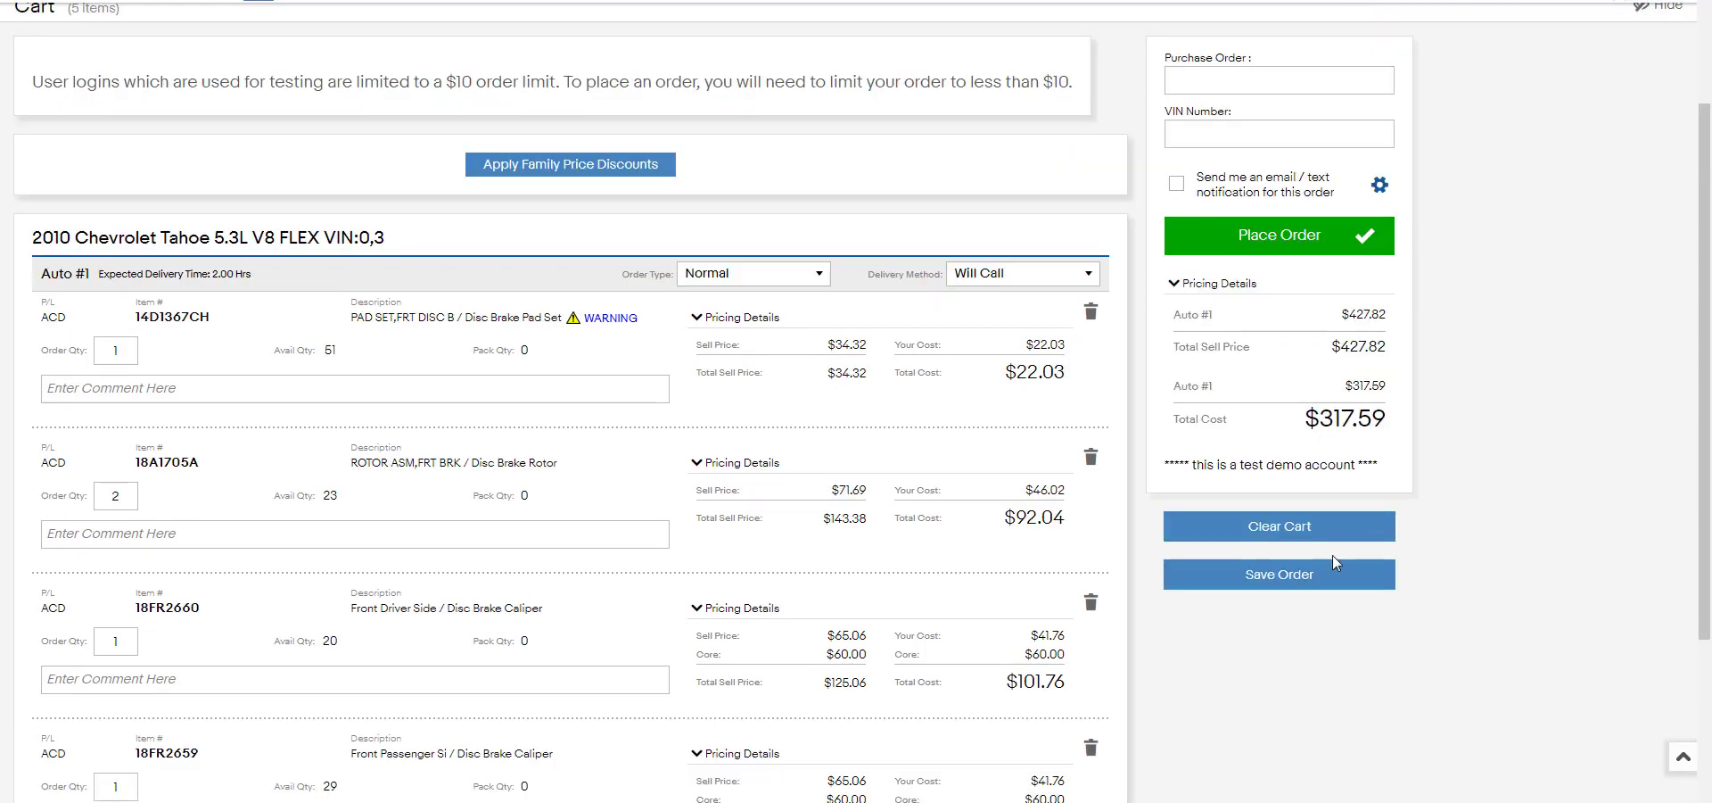
click(1288, 580)
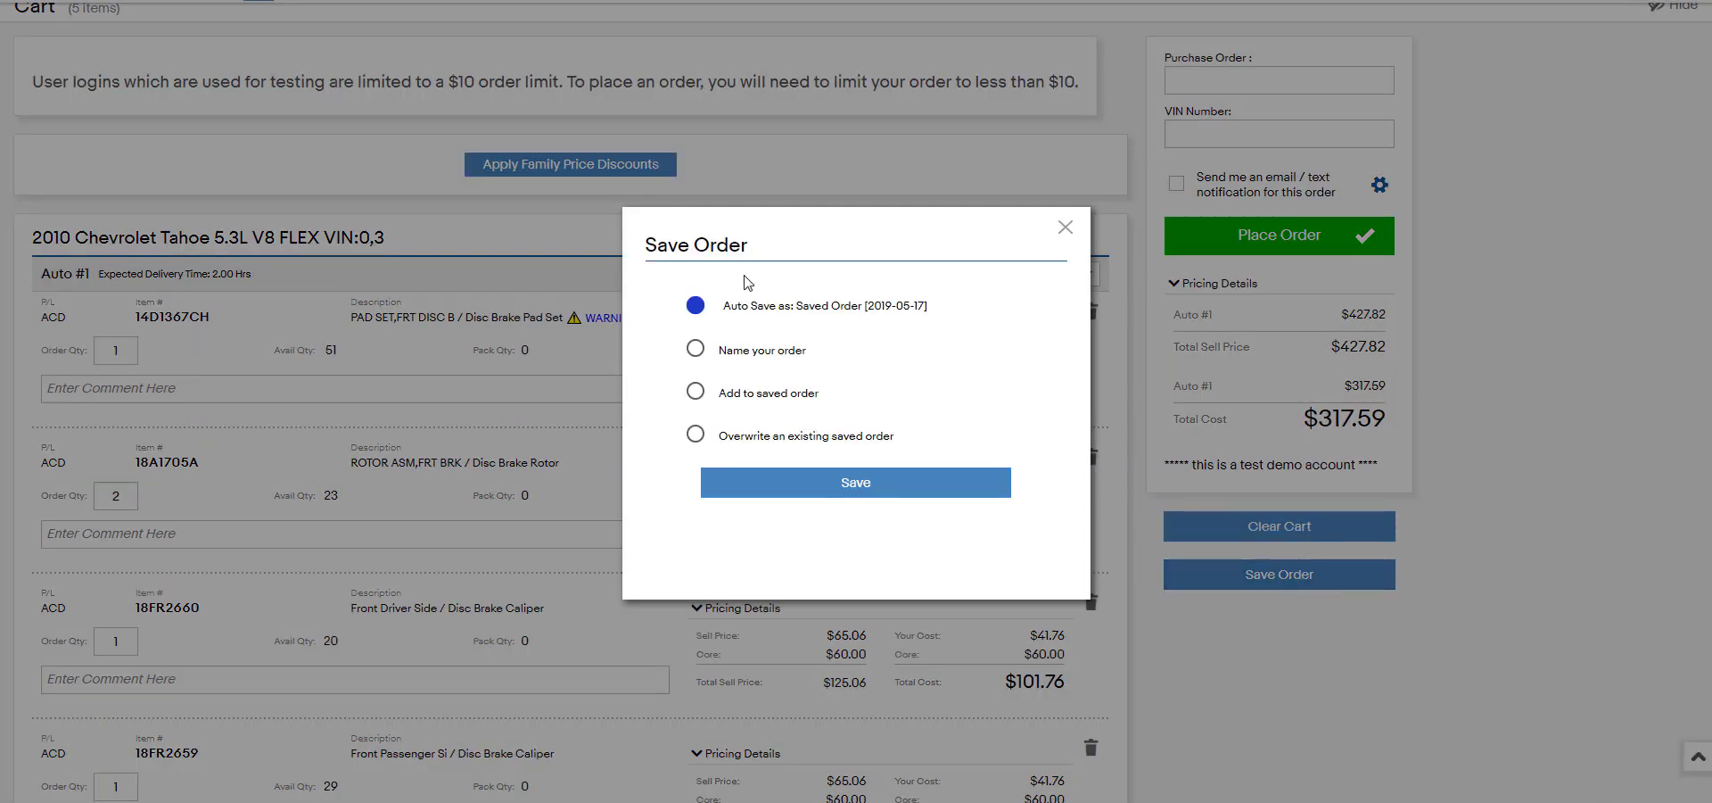
click(725, 348)
text(Front Brake Kit 2010 Tahoe)
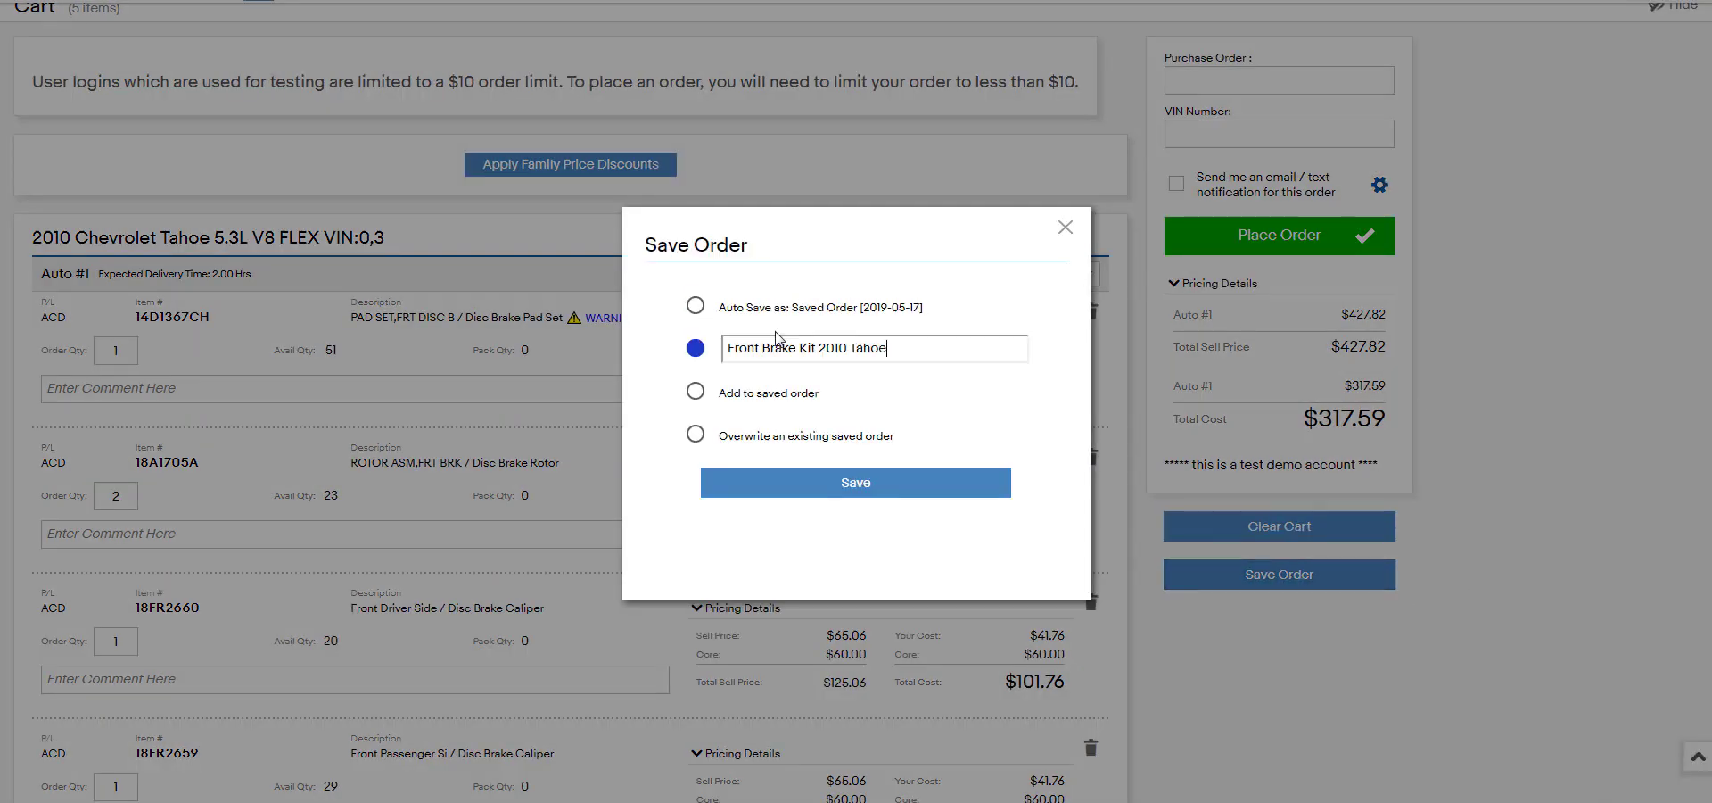
key(Return)
Filter the saved orders by the description Tahoe, and clear the filter again
mouse_move(1445, 54)
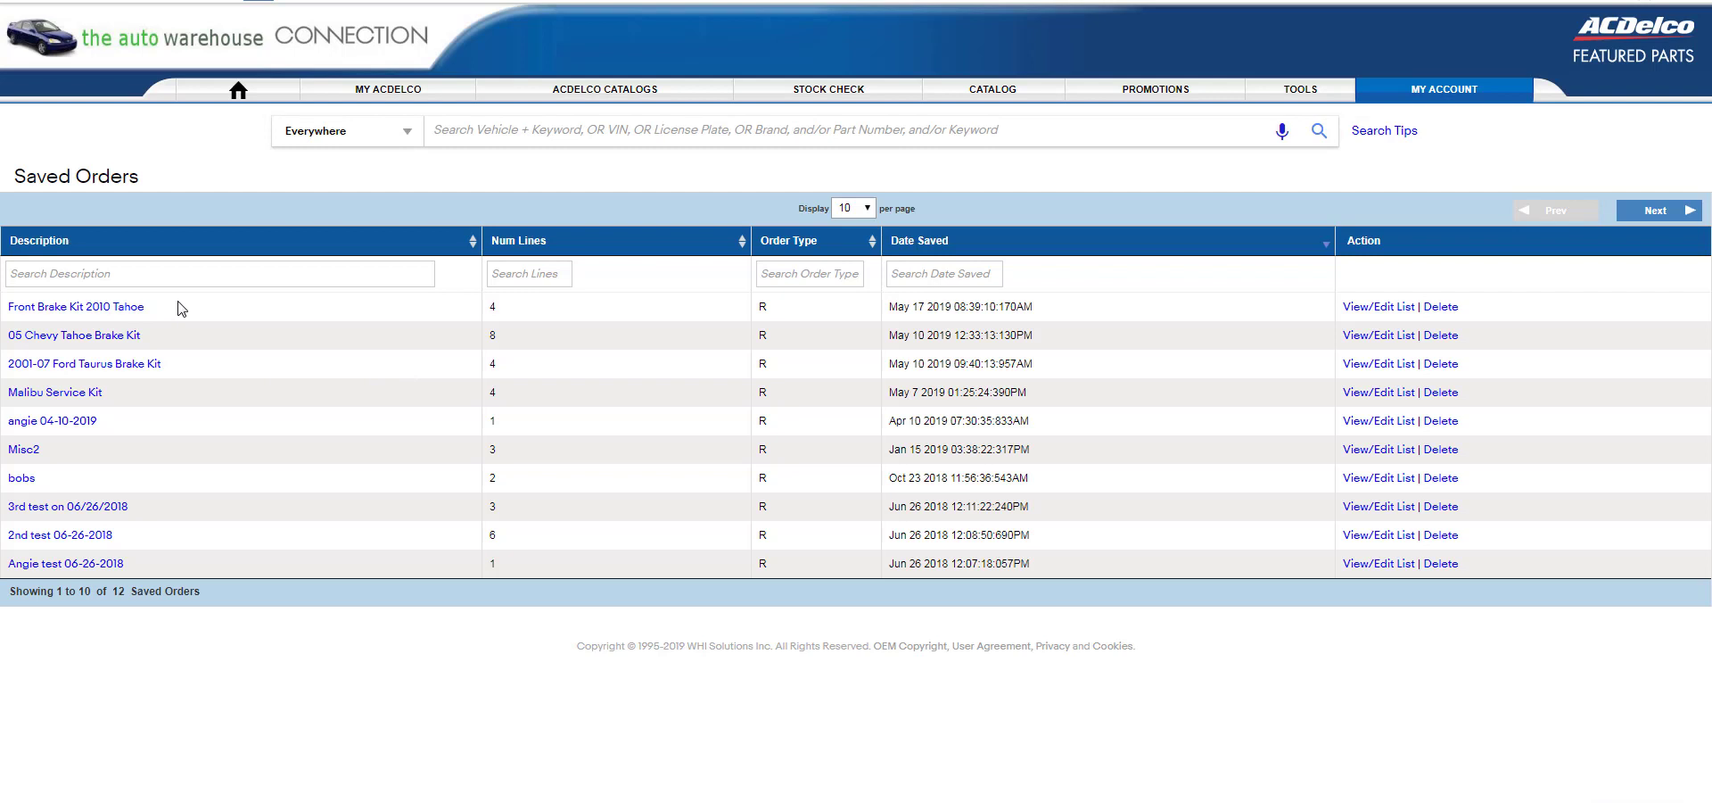
click(96, 274)
text(Tahoe)
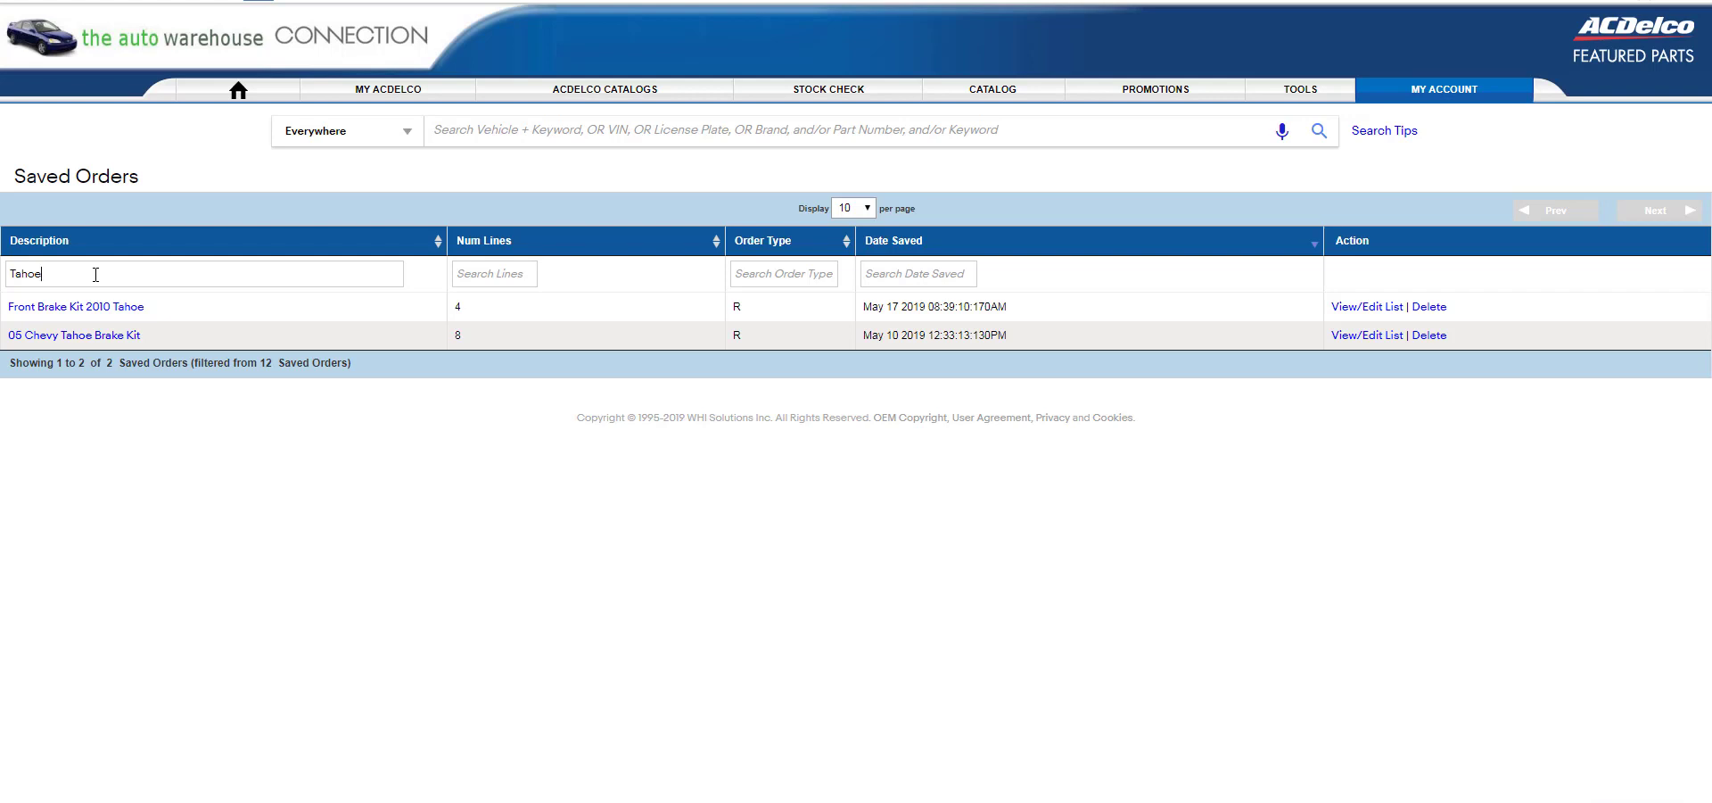
key(BackSpace)
key(BackSpace)
key(BackSpace)
key(BackSpace)
key(BackSpace)
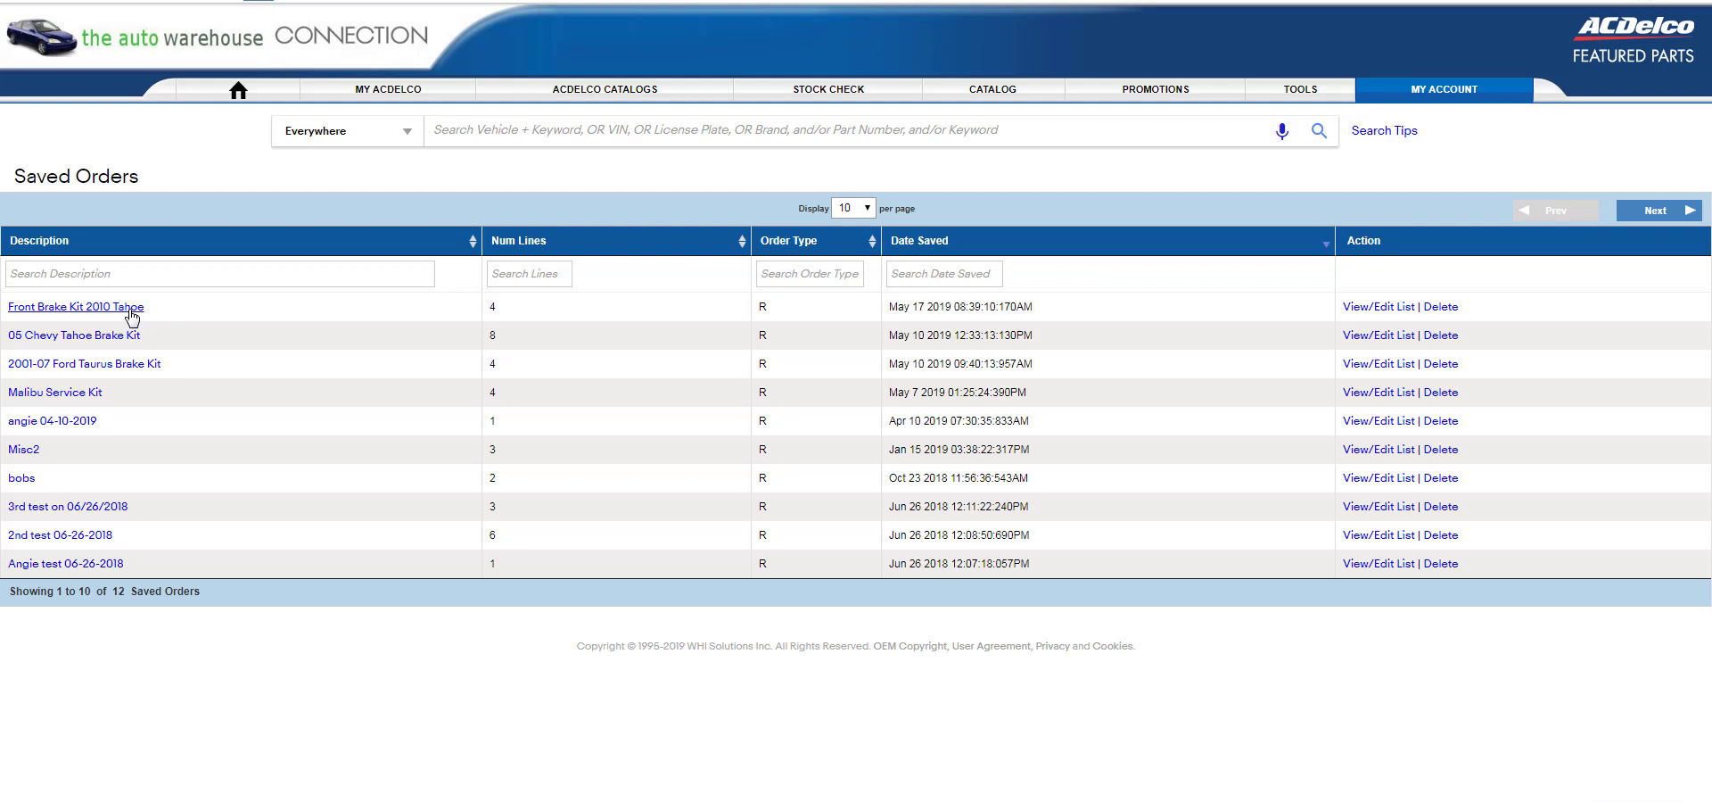
Open the saved order Front Brake Kit 2010 Tahoe and bring up the Buyers Guide for pad set 14D1367CH
click(130, 310)
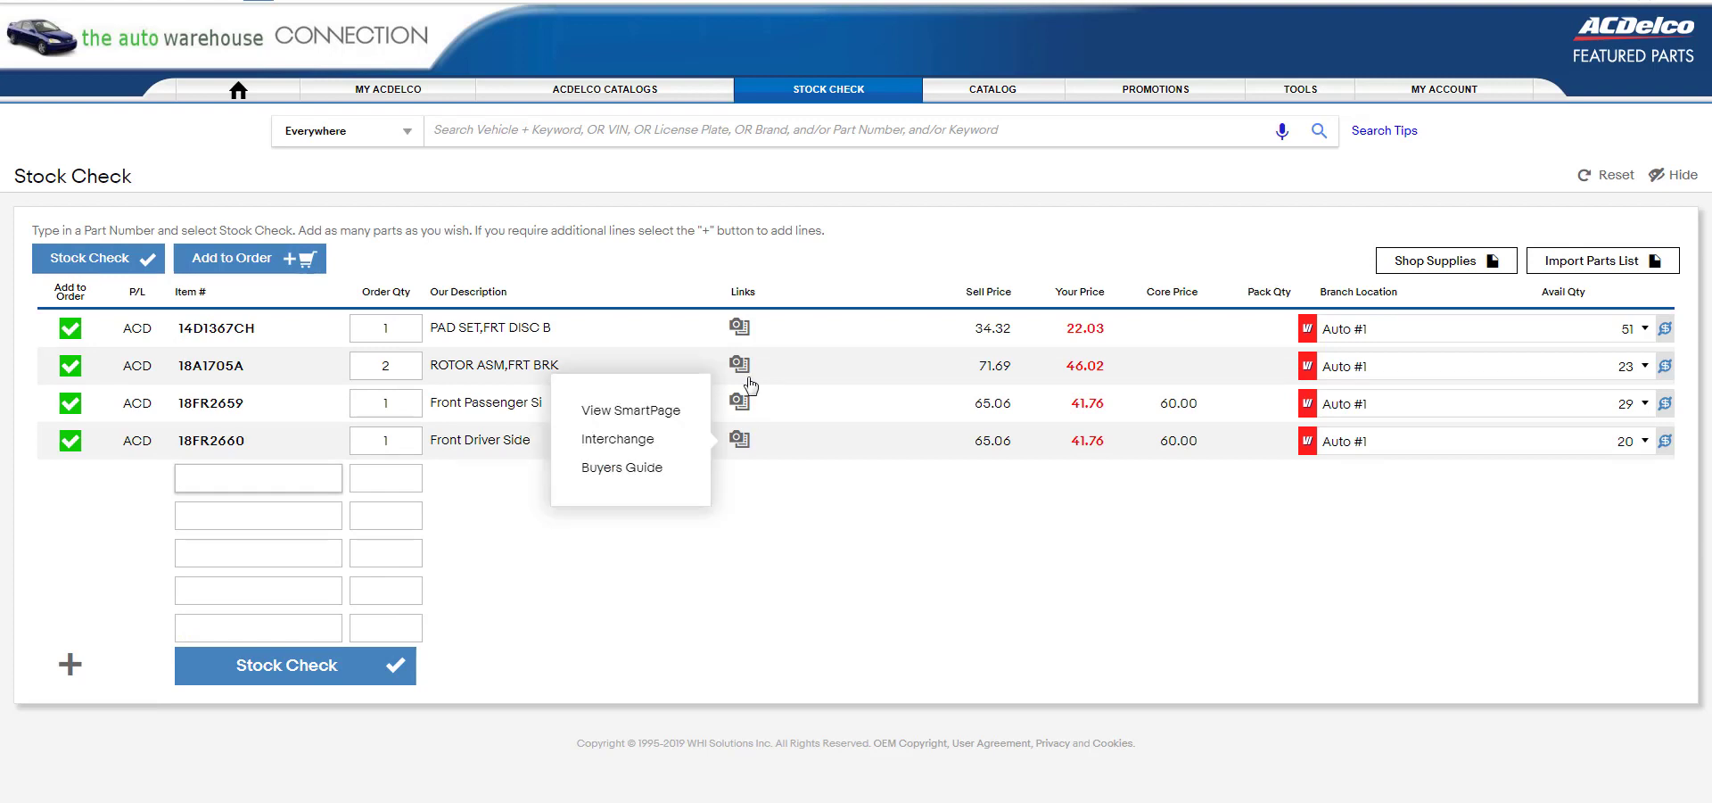
mouse_move(747, 333)
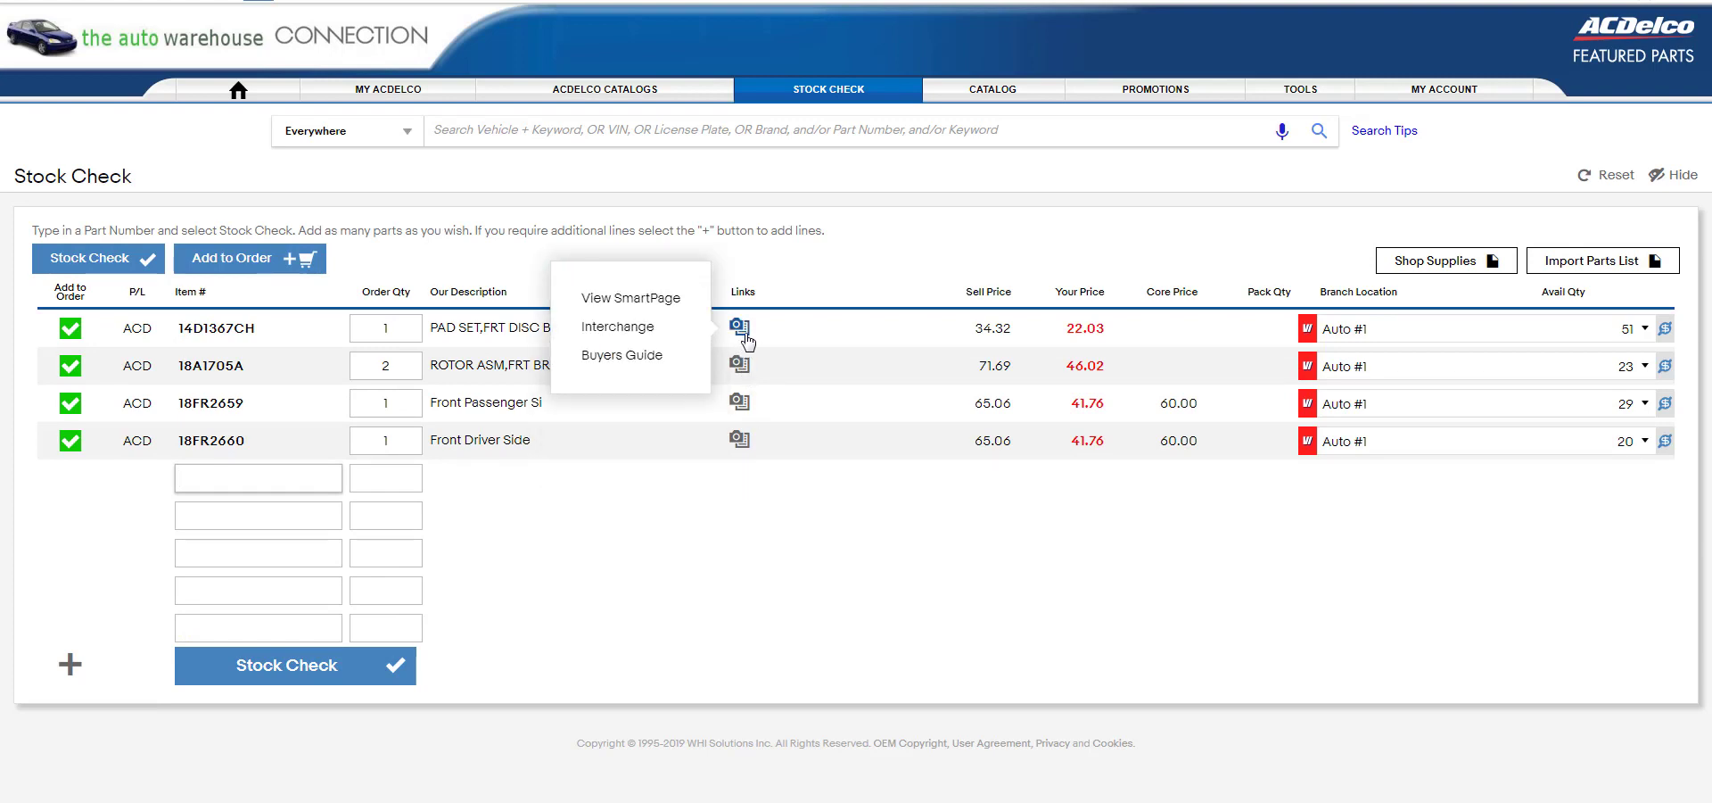
click(640, 368)
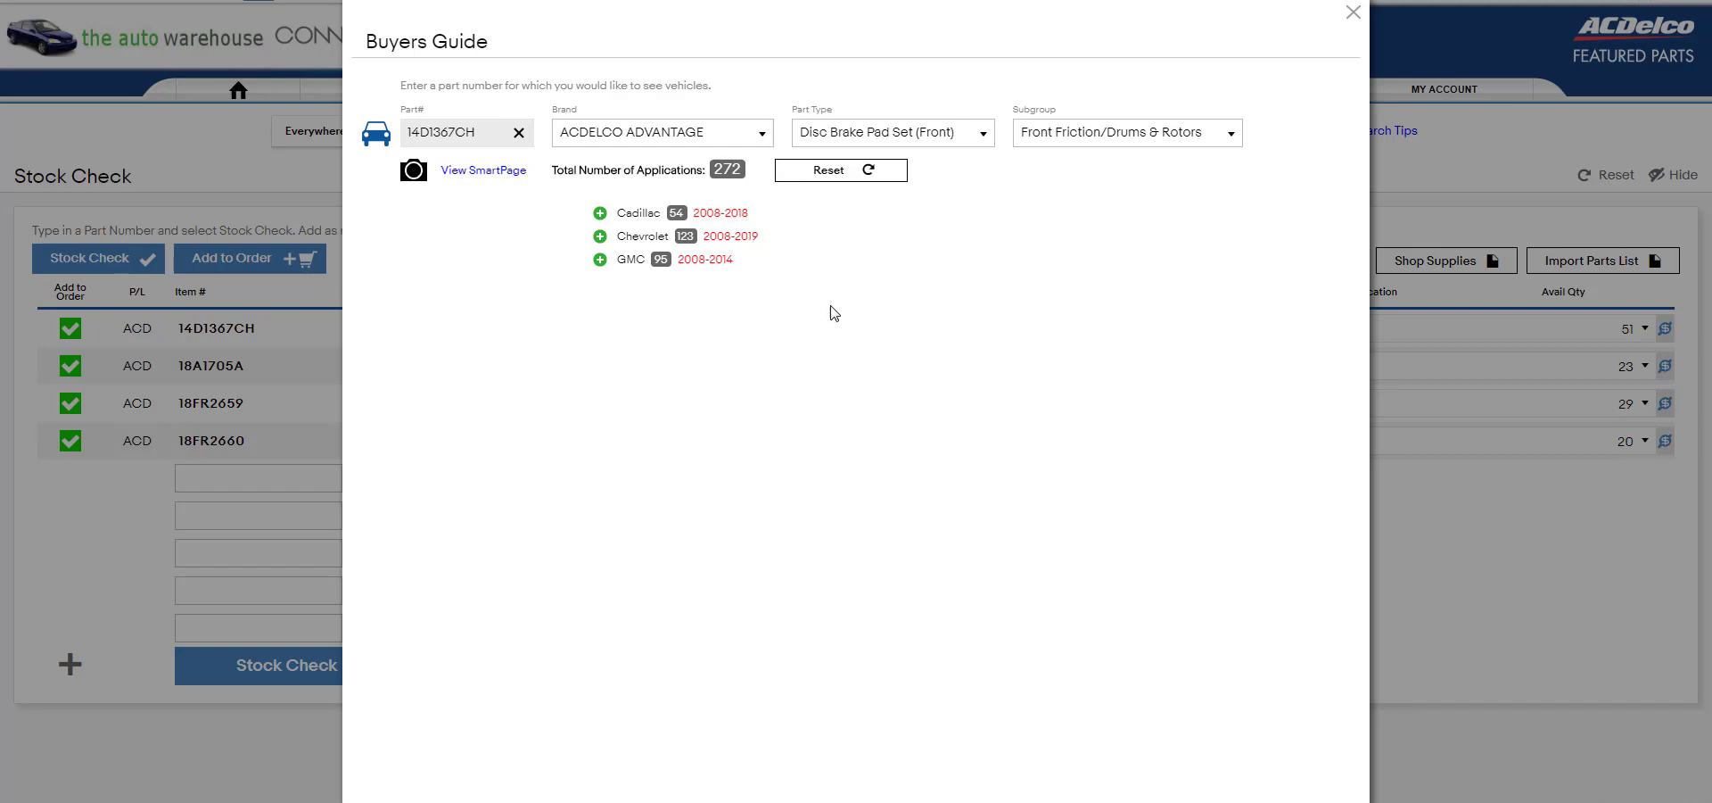
Examine the Chevrolet, Cadillac and GMC models that the pad set fits, and close the Buyers Guide
click(600, 236)
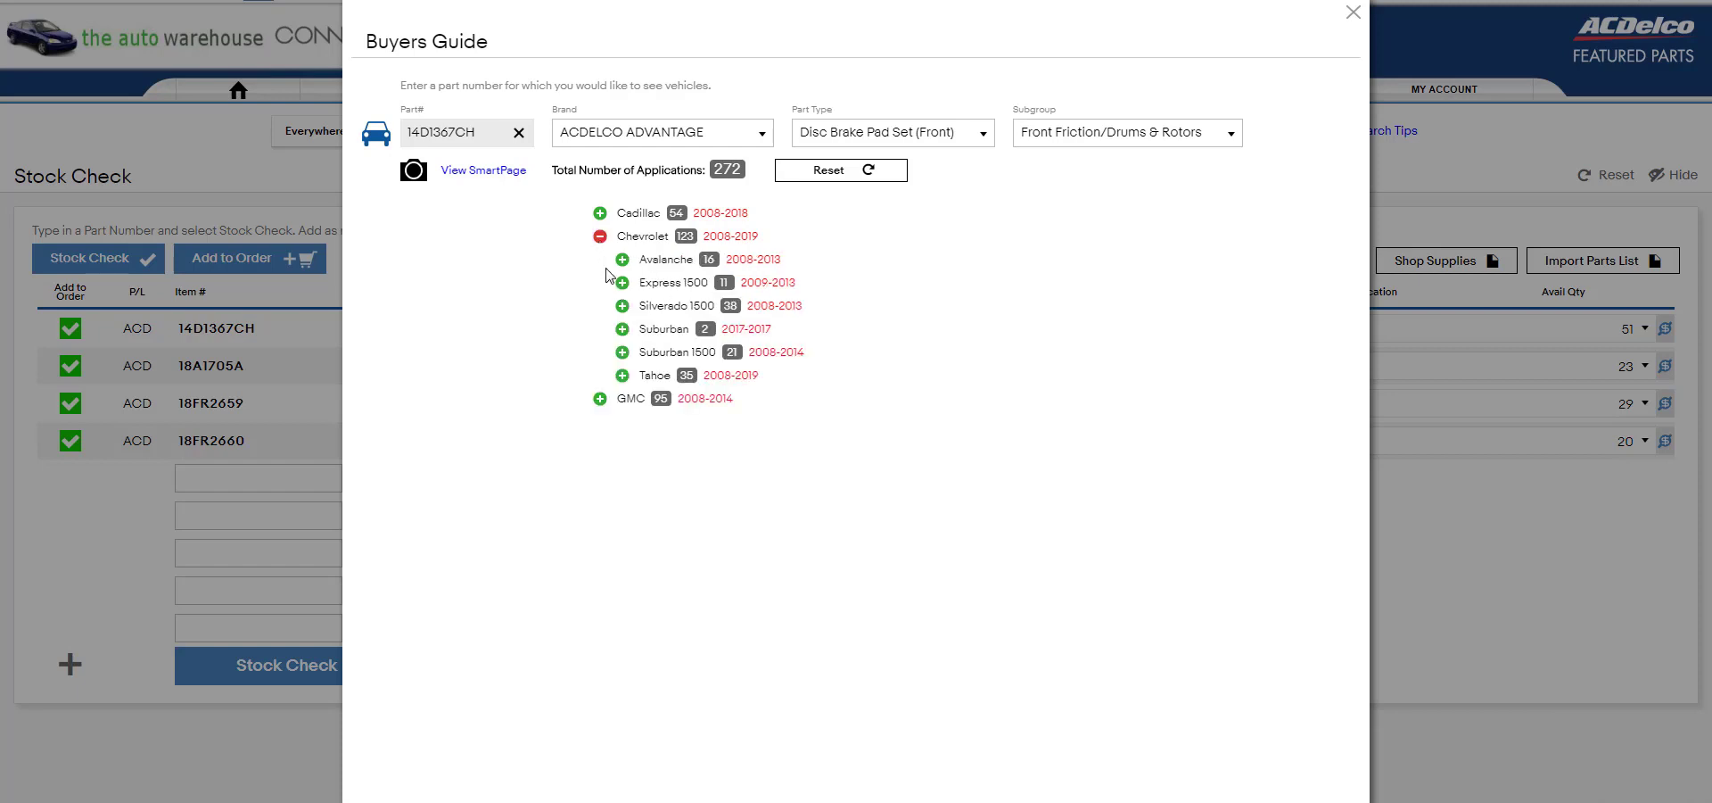
click(600, 213)
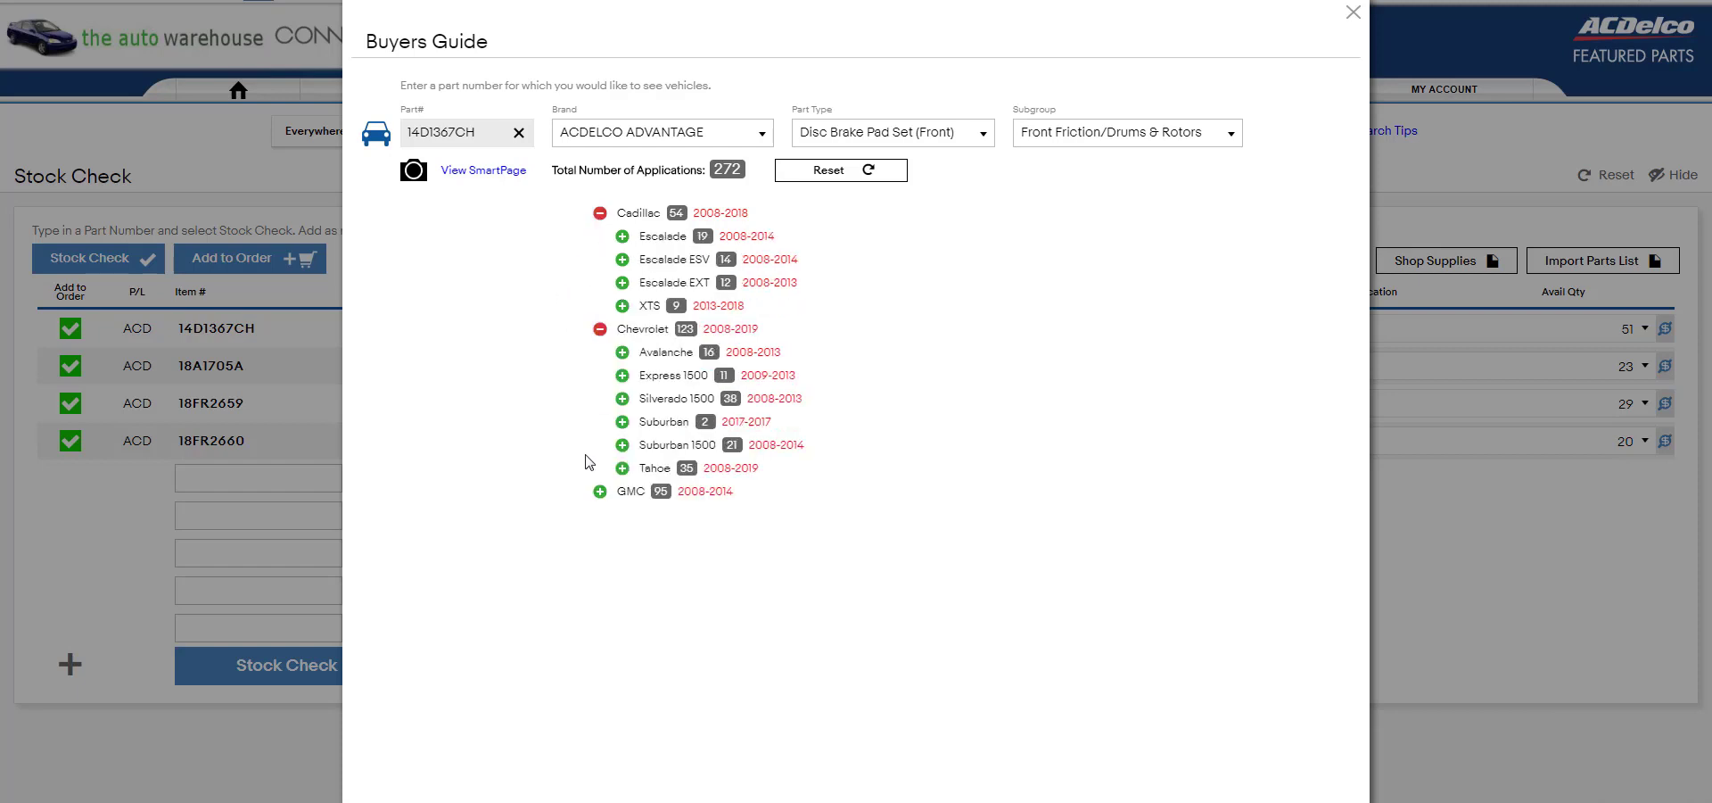
click(600, 491)
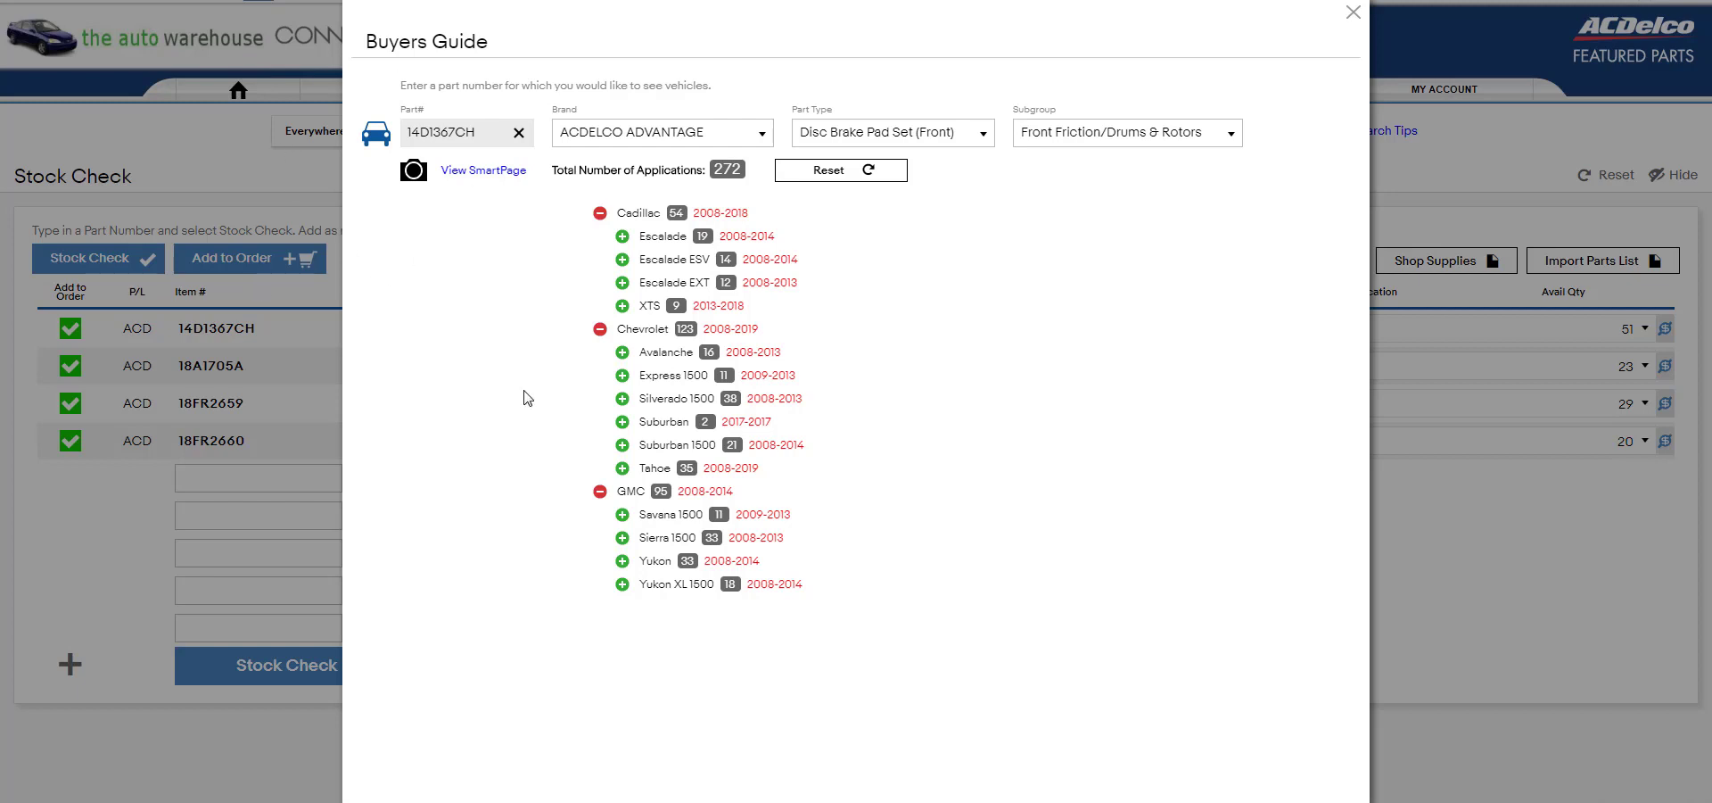
click(1354, 15)
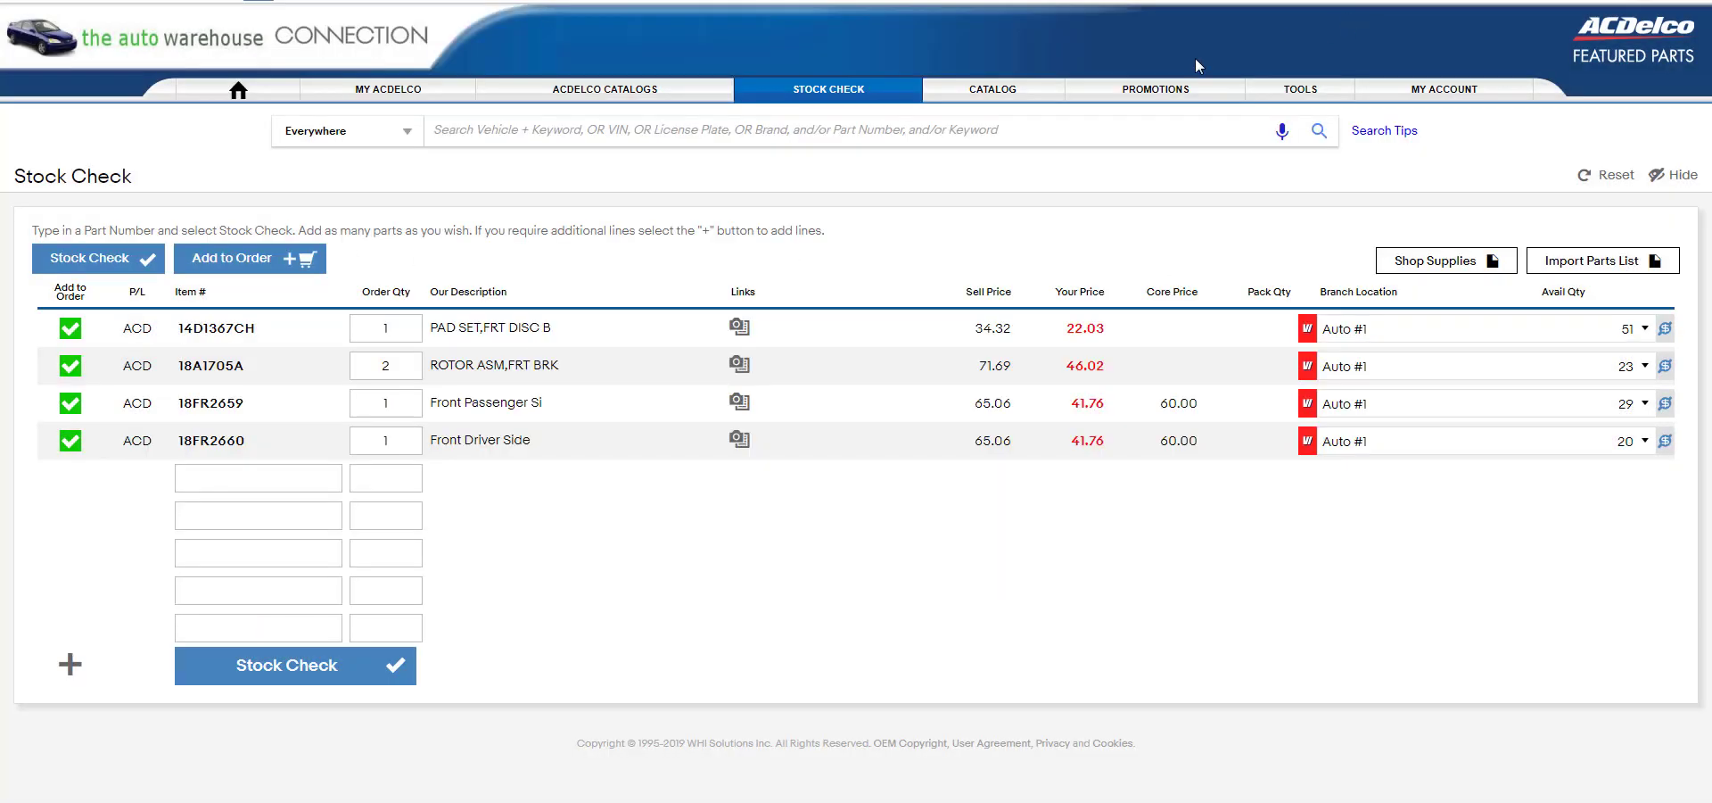
Examine the Chevrolet and GMC models listed in the Buyers Guide for brake rotor 18A1705A
mouse_move(739, 368)
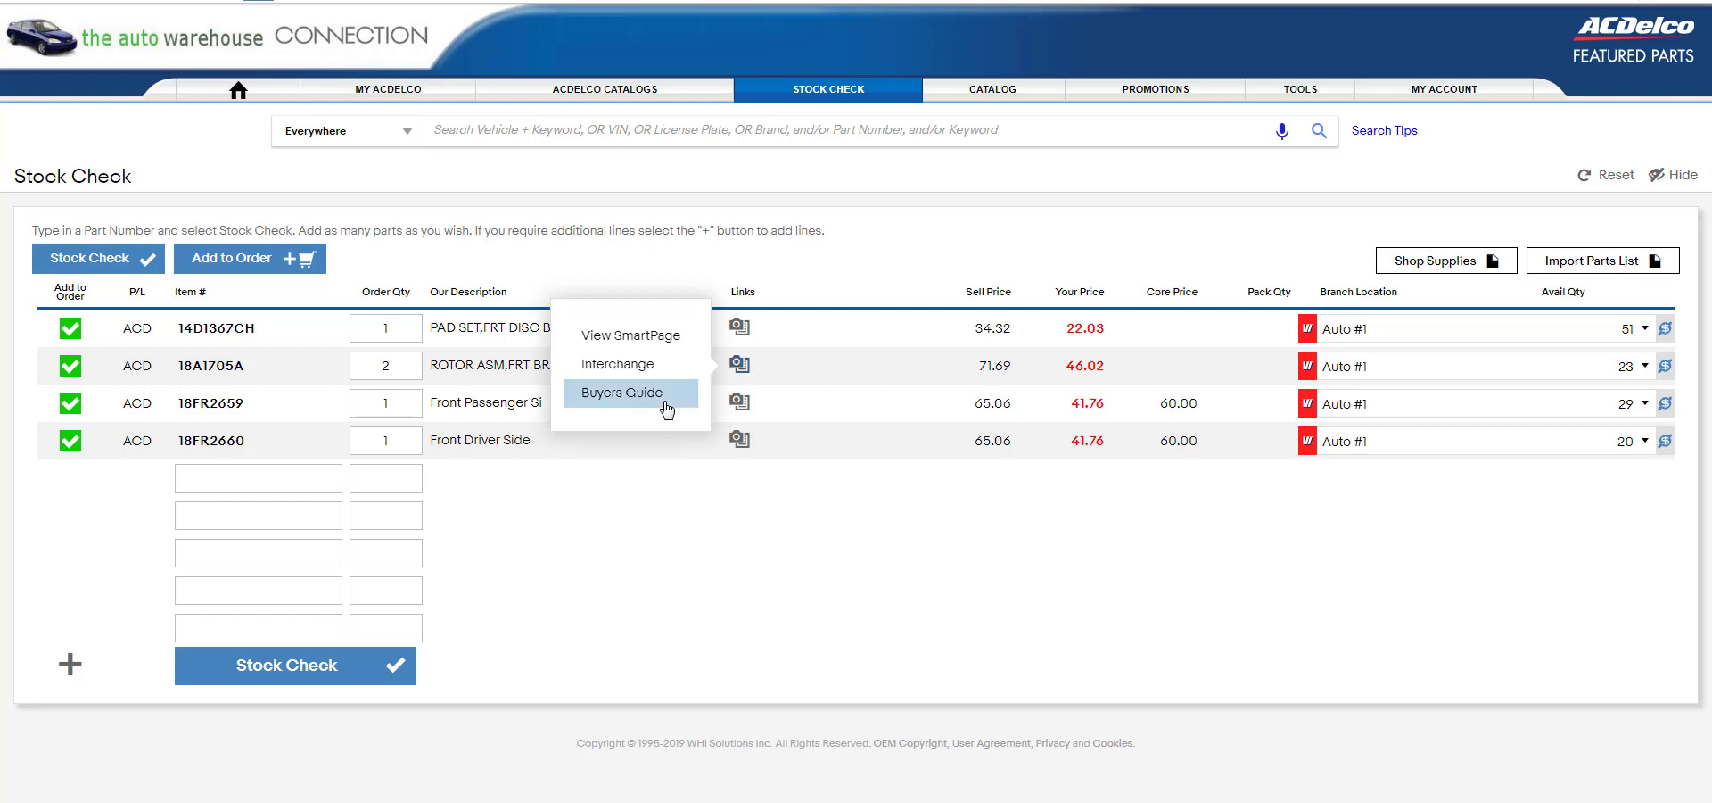
click(625, 393)
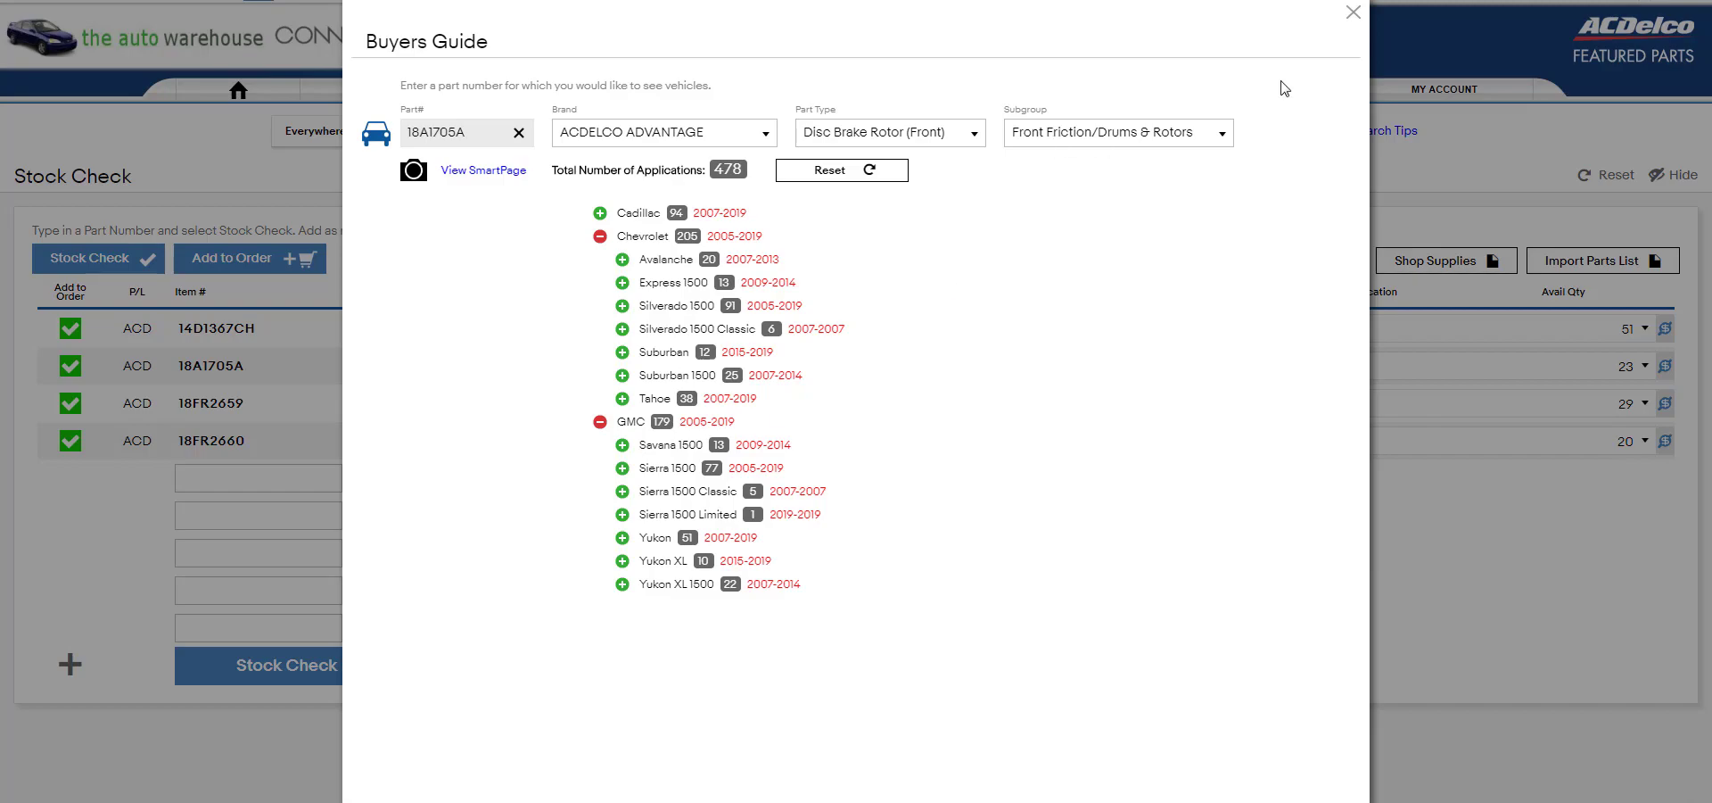
Close the Buyers Guide, save the cart as the order "2006-2018 Yukon, Tahoe, and Silverado 1500", and open the saved orders list
click(1353, 13)
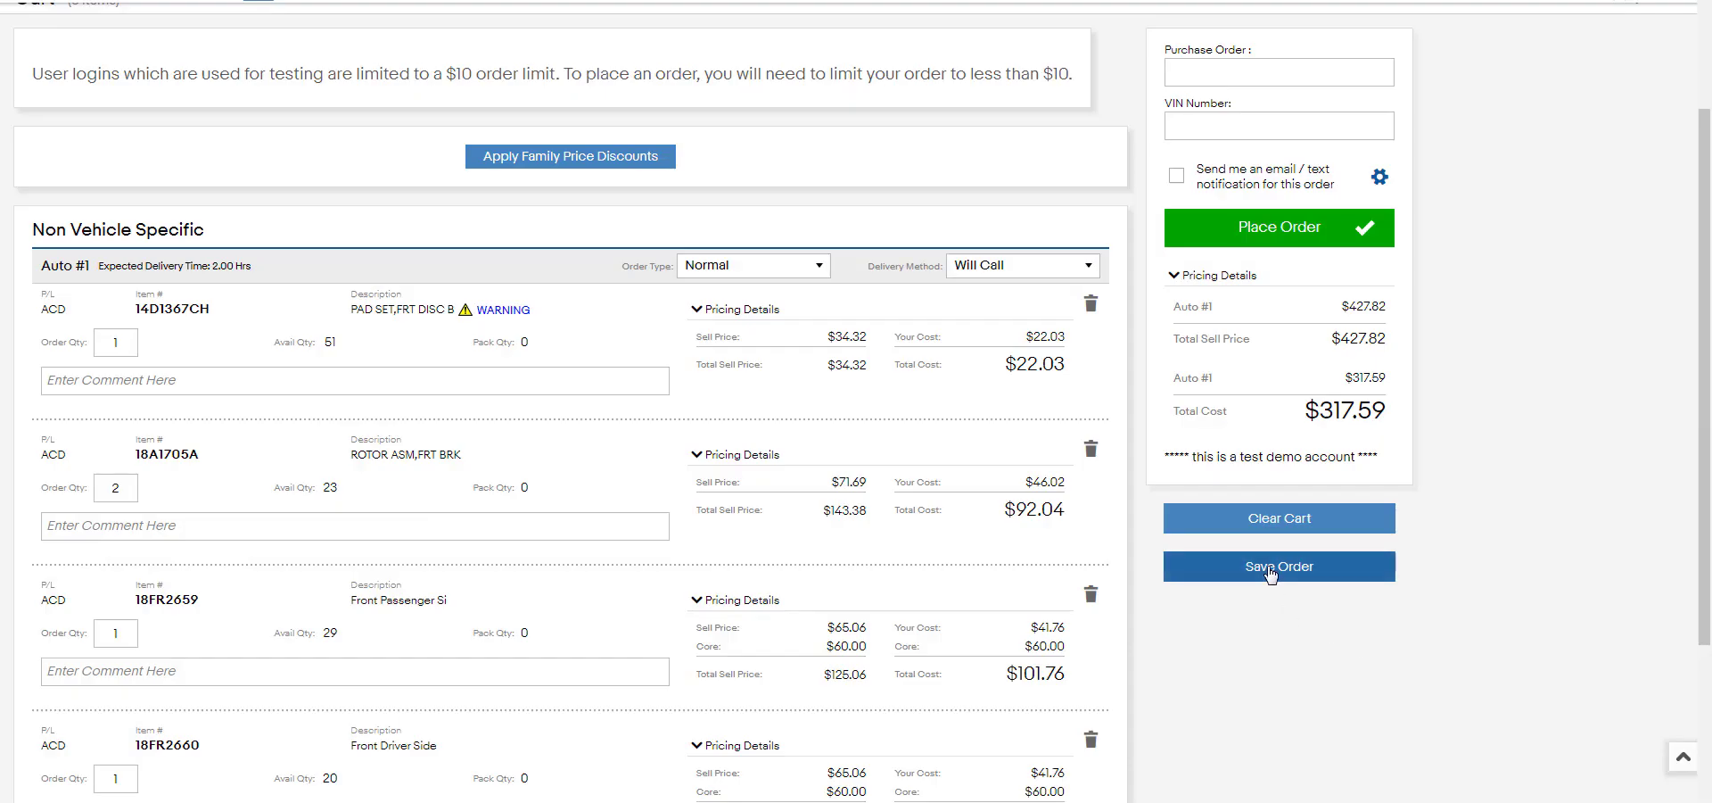
click(1279, 567)
text(2006-2018 Yukon, Tahoe, and Silver)
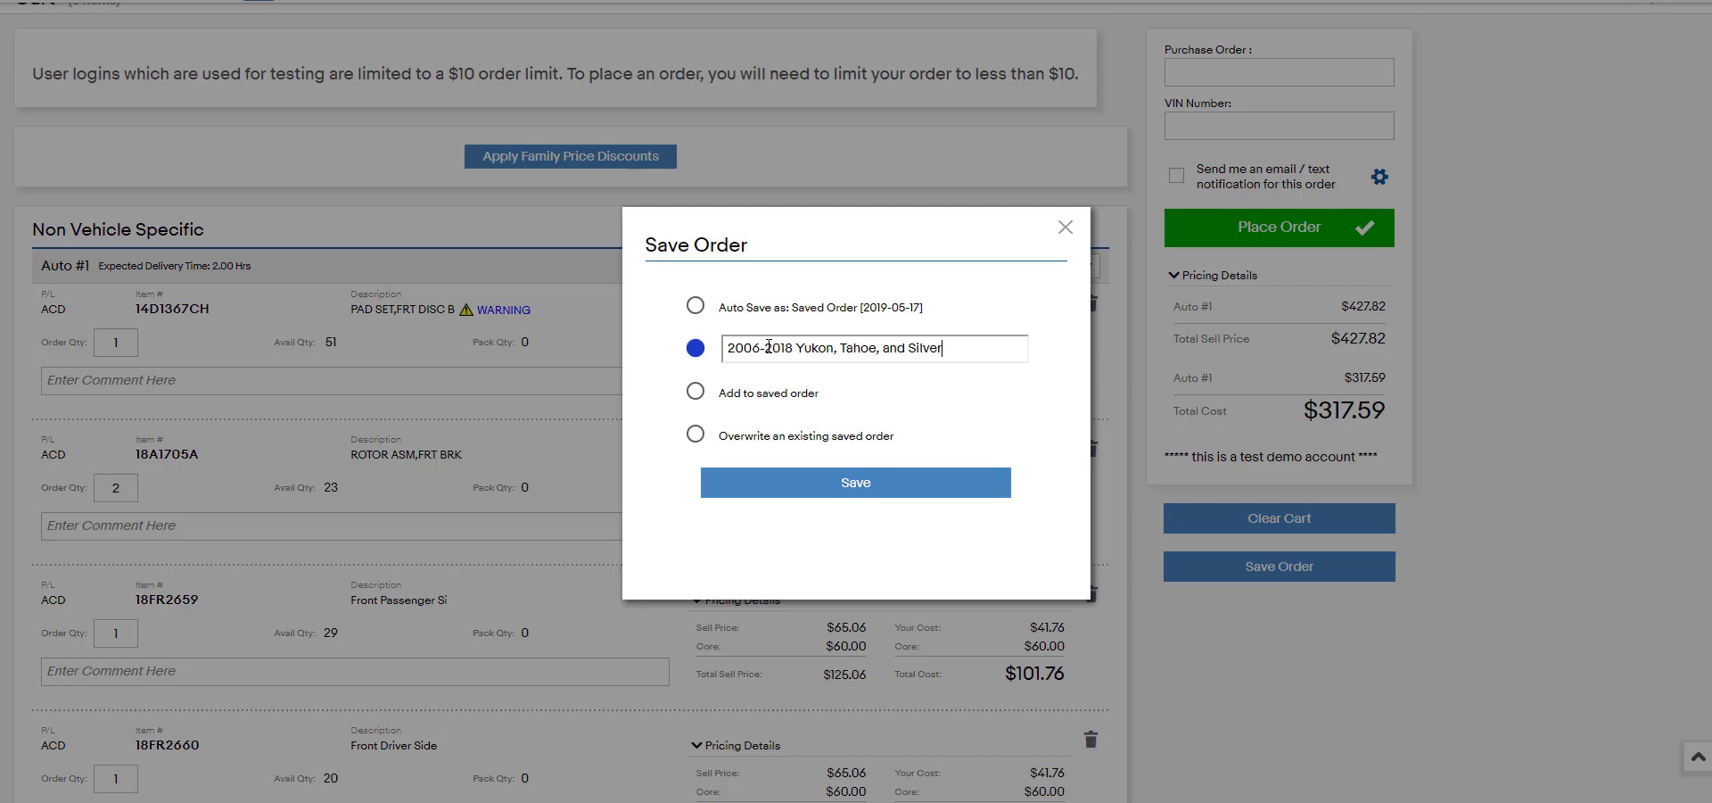
text(ado 1500)
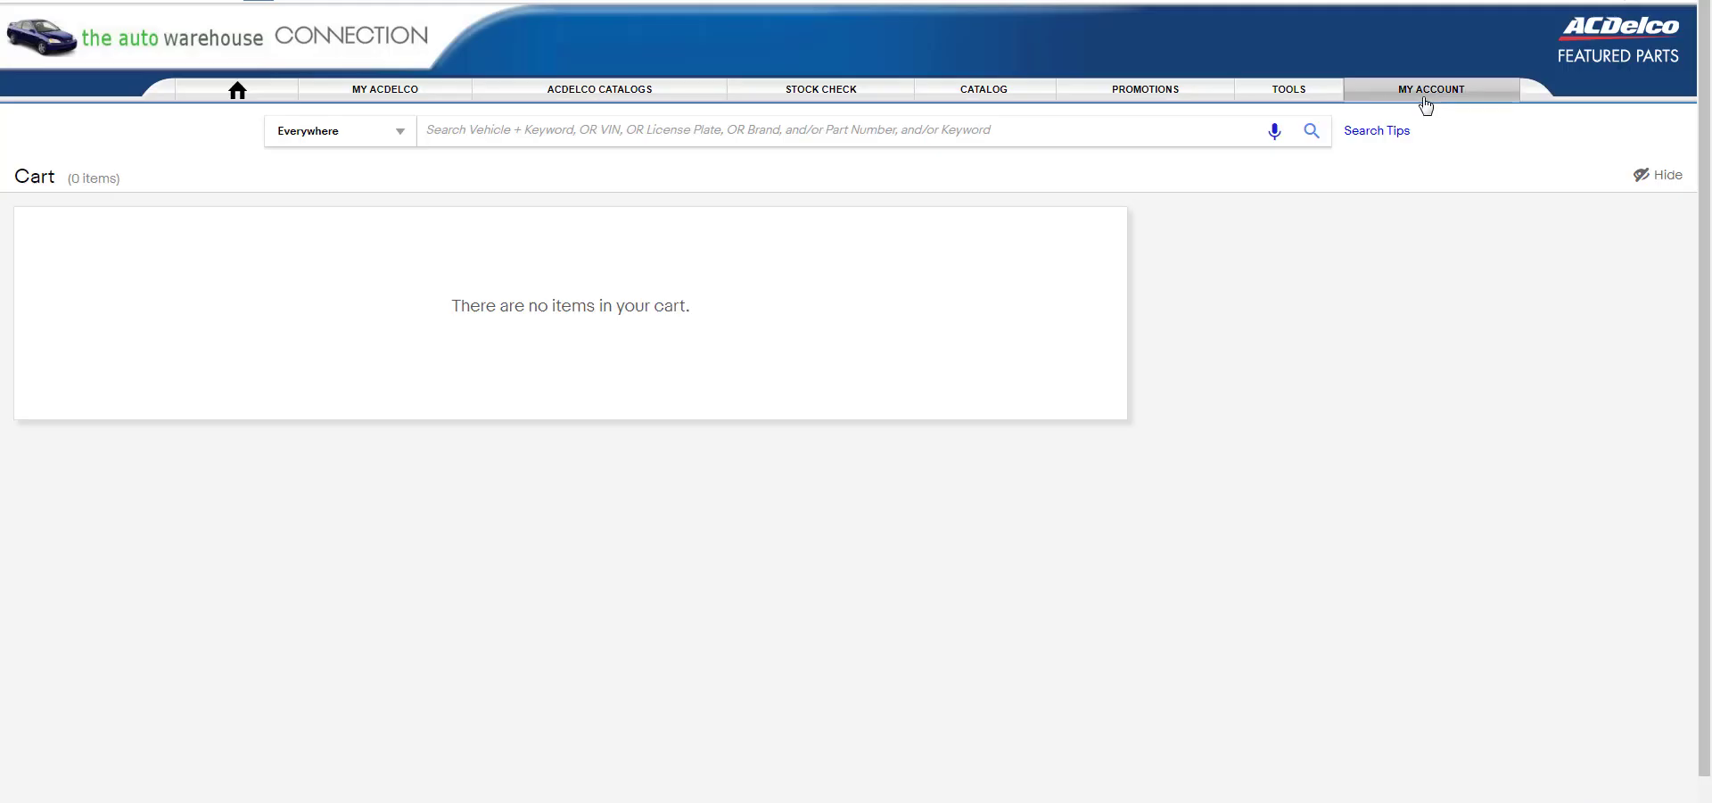
mouse_move(1425, 105)
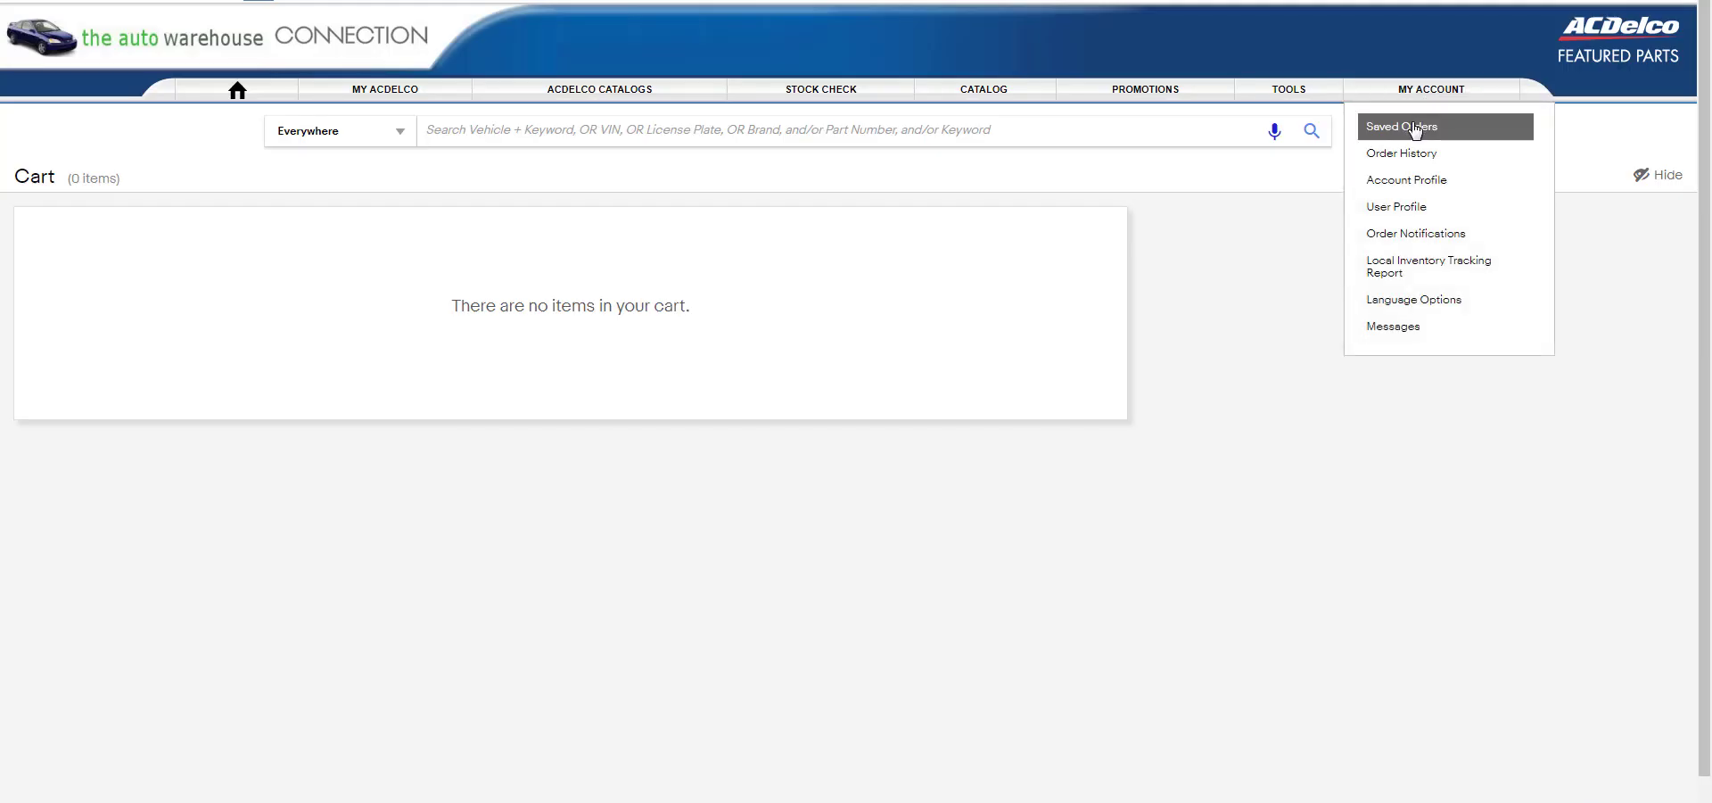
click(1405, 126)
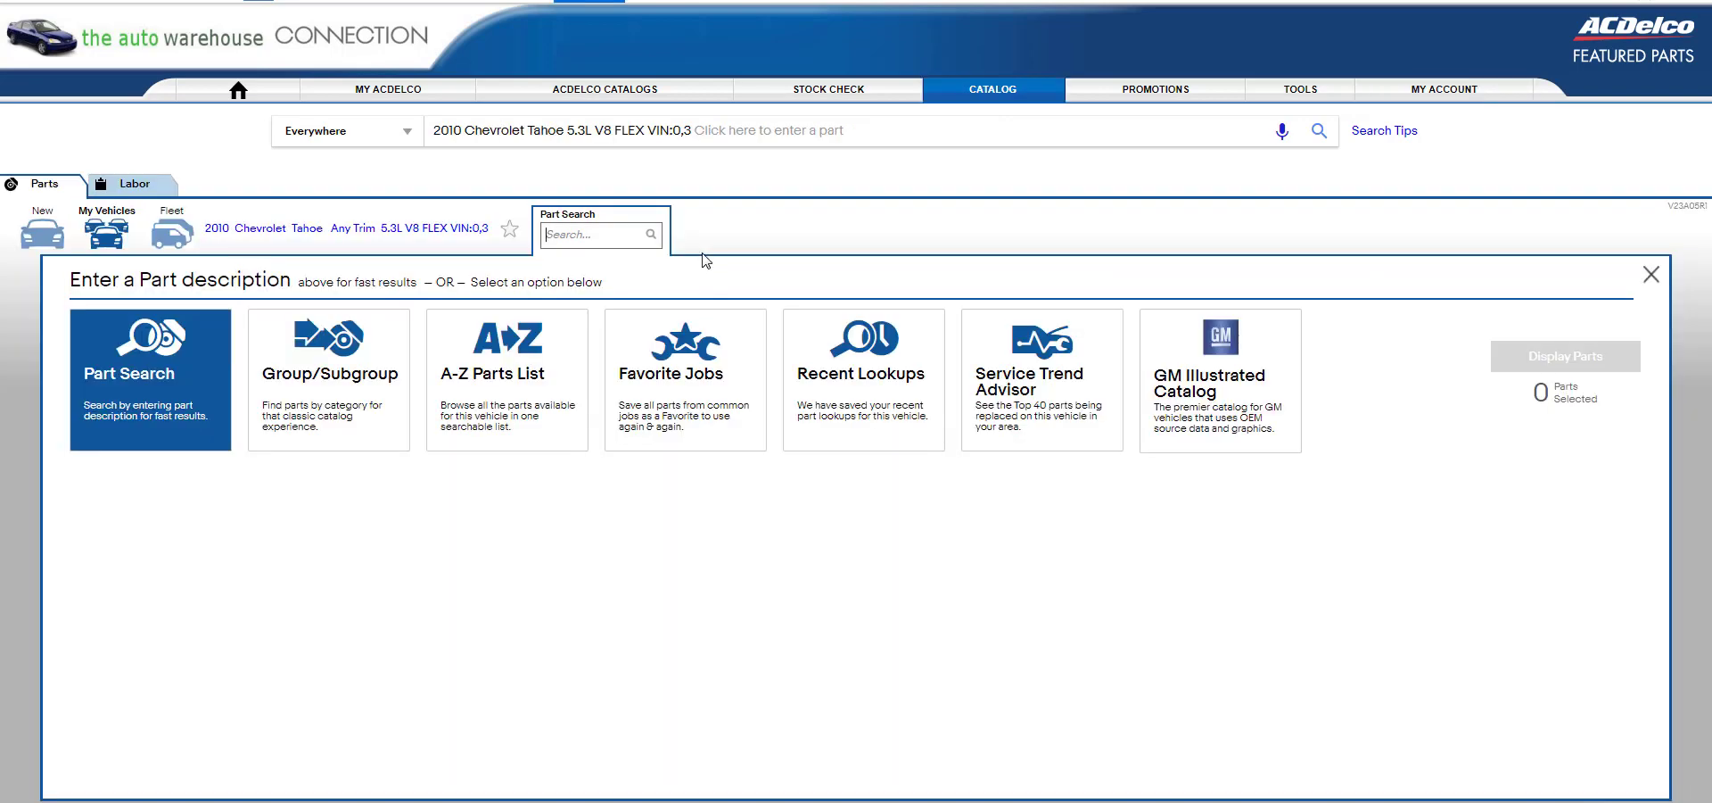
Look up all part types of the Front Brake Job favorite for the 2010 Chevrolet Tahoe, and go to the cart with the chosen parts
click(699, 380)
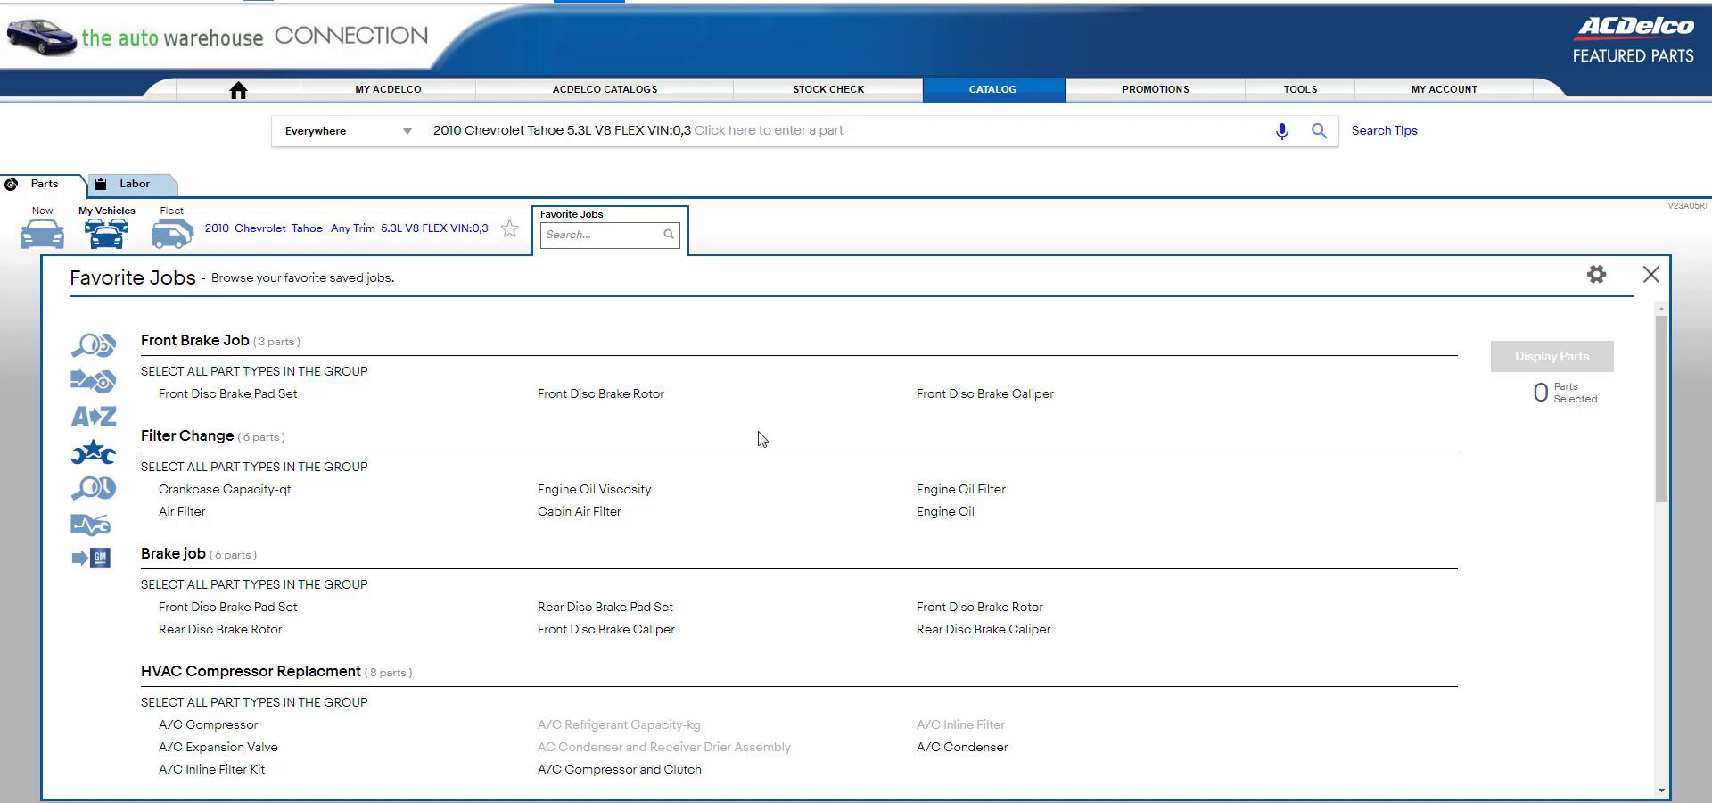
click(337, 382)
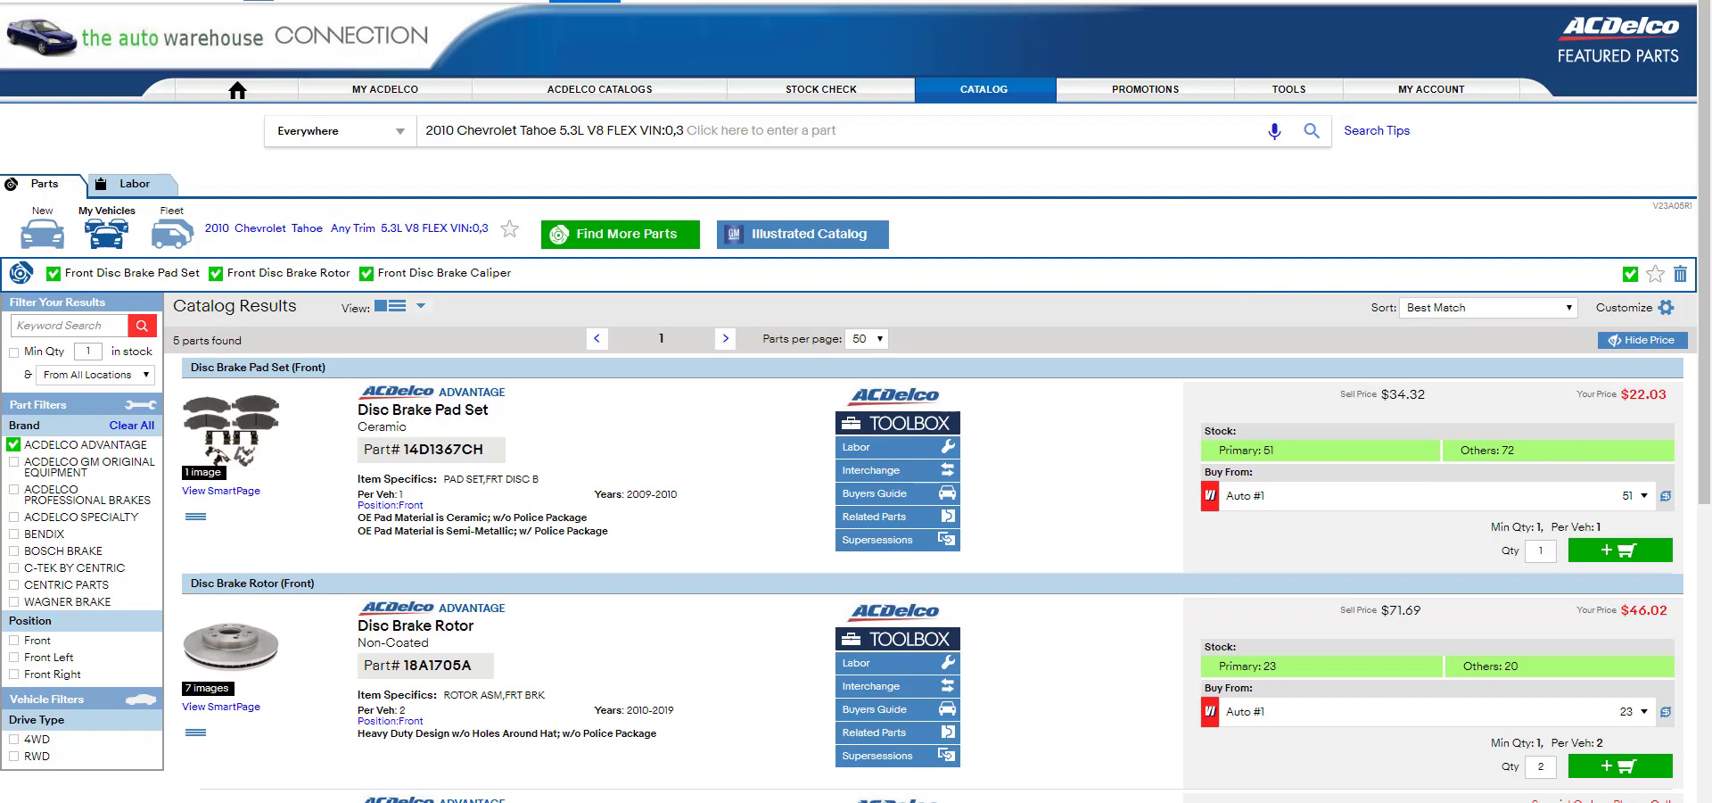
mouse_move(1657, 3)
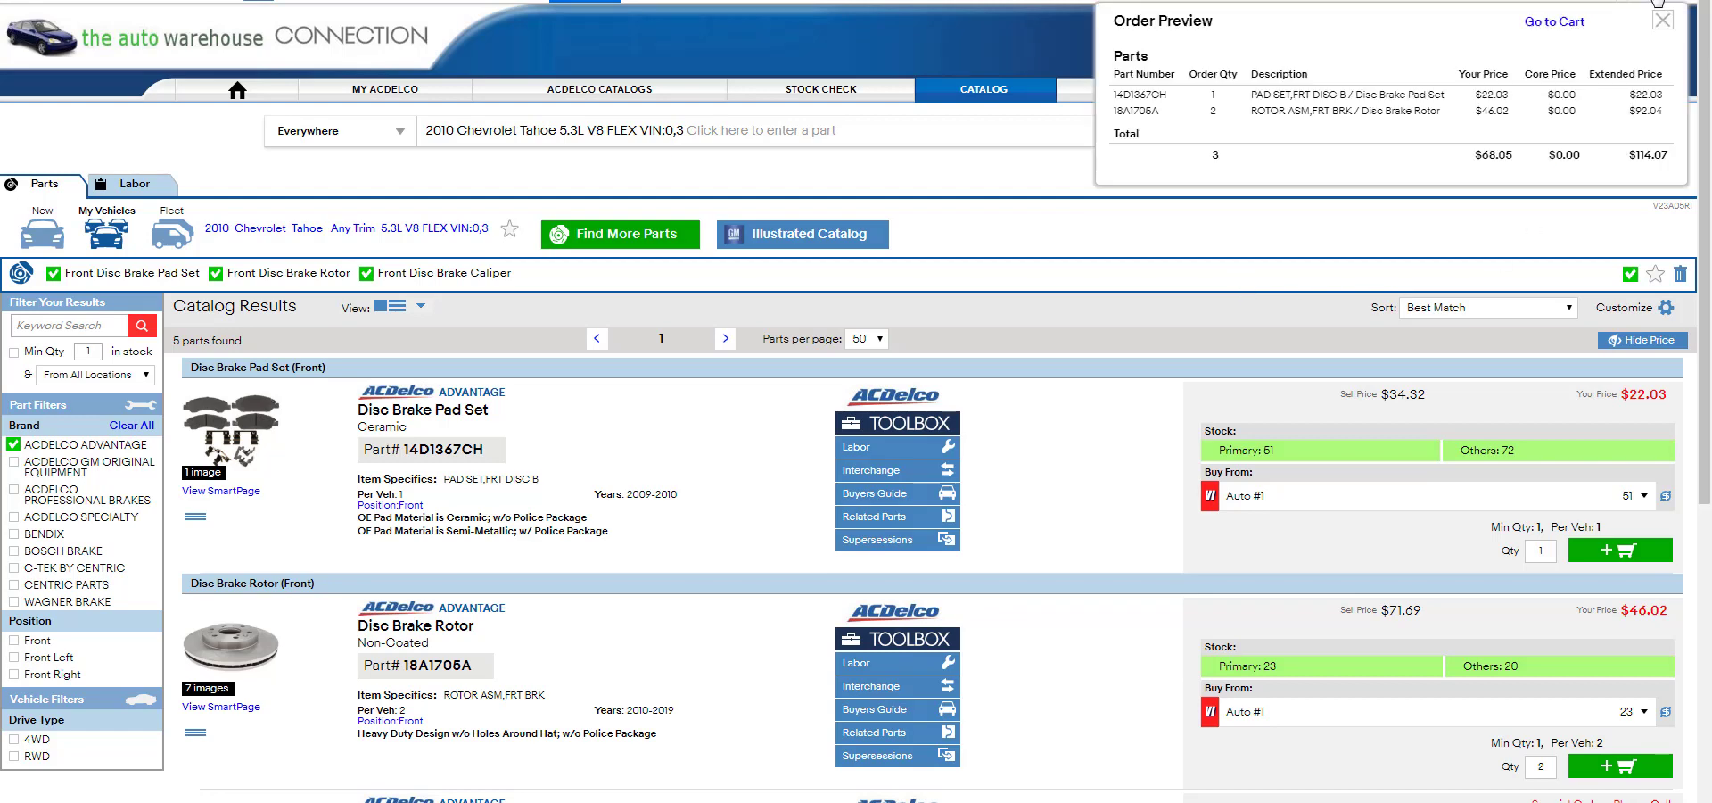
click(1554, 23)
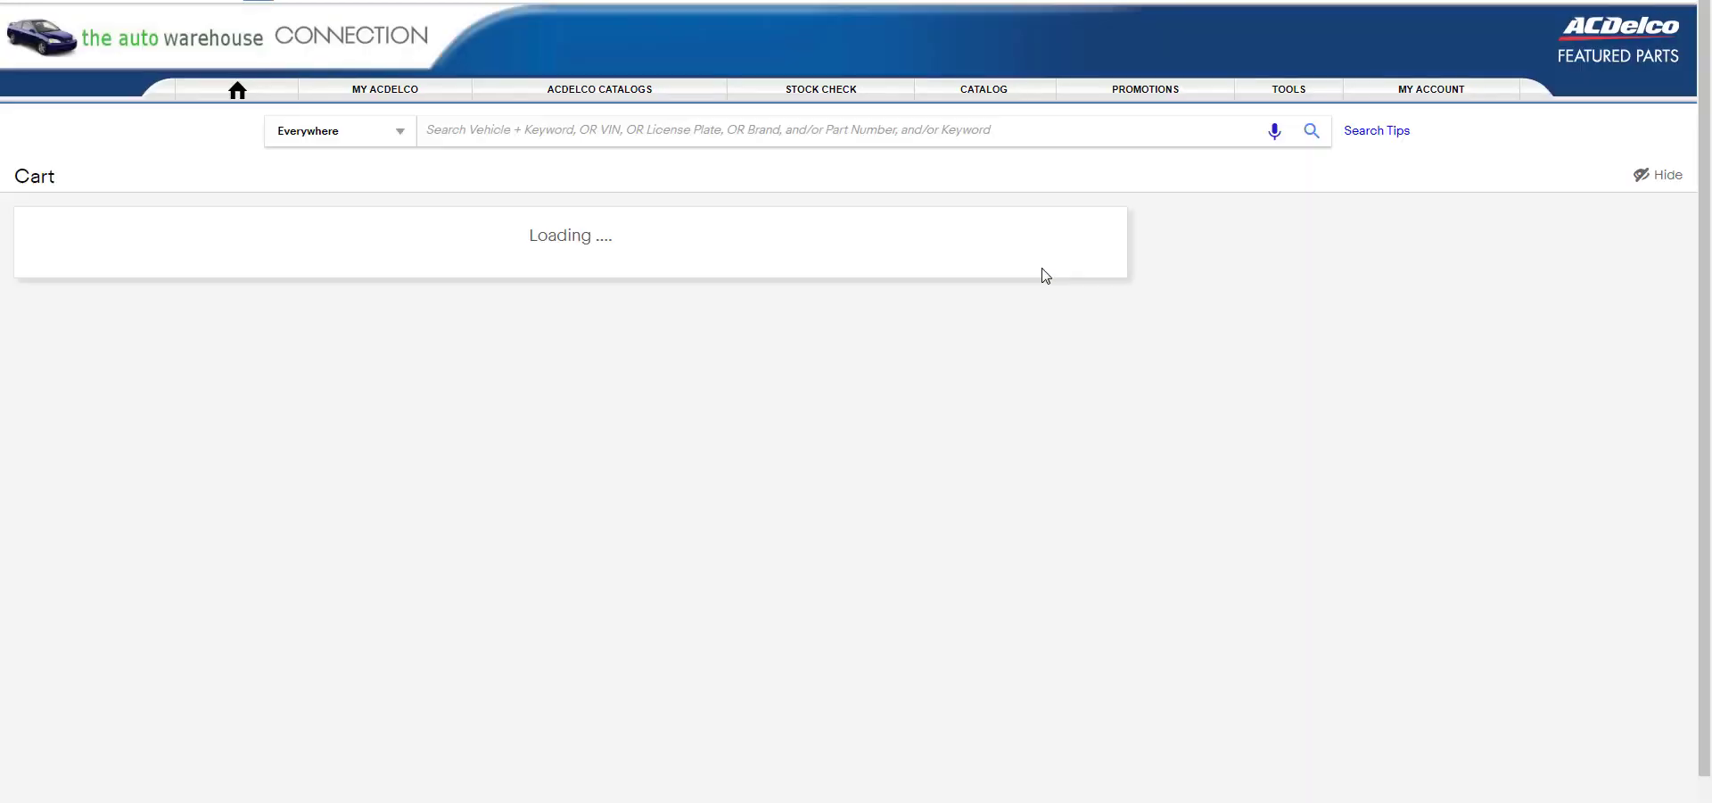